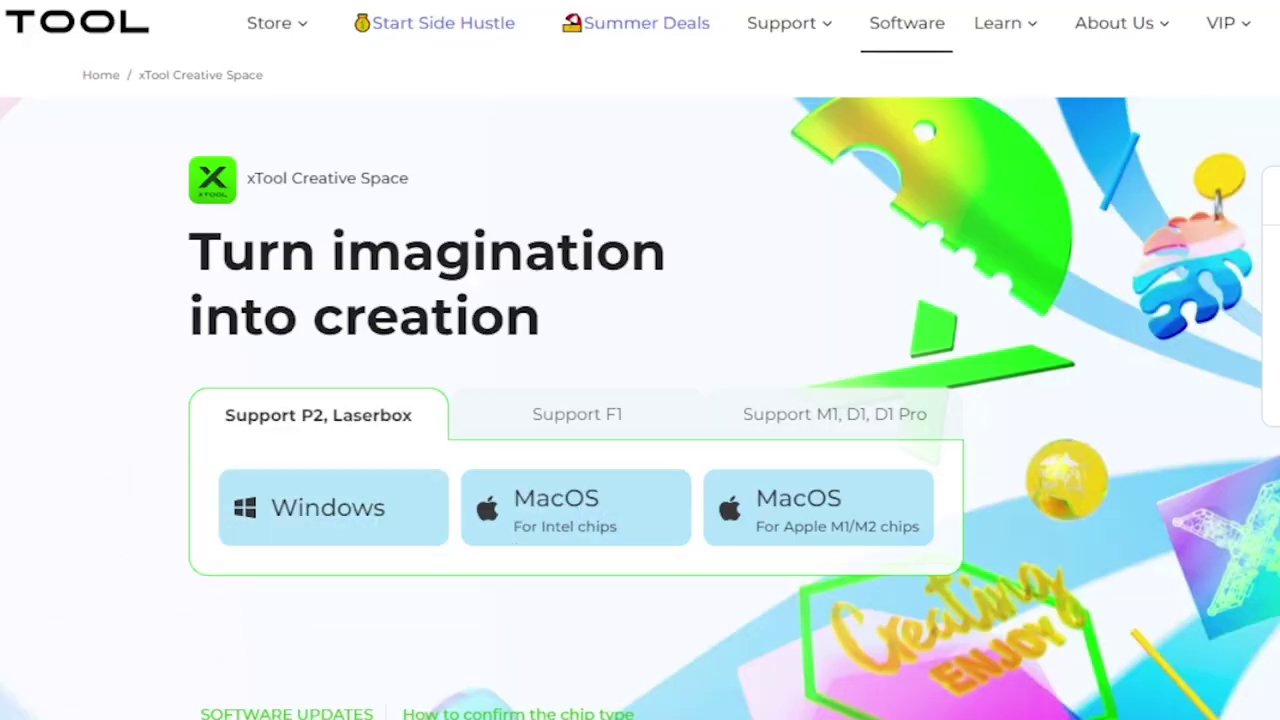
Run the downloaded installer, install and launch xTool Creative Space, and allow it through the firewall
{"action": "right_click", "coordinate": [190, 715]}
{"action": "left_click", "coordinate": [192, 626]}
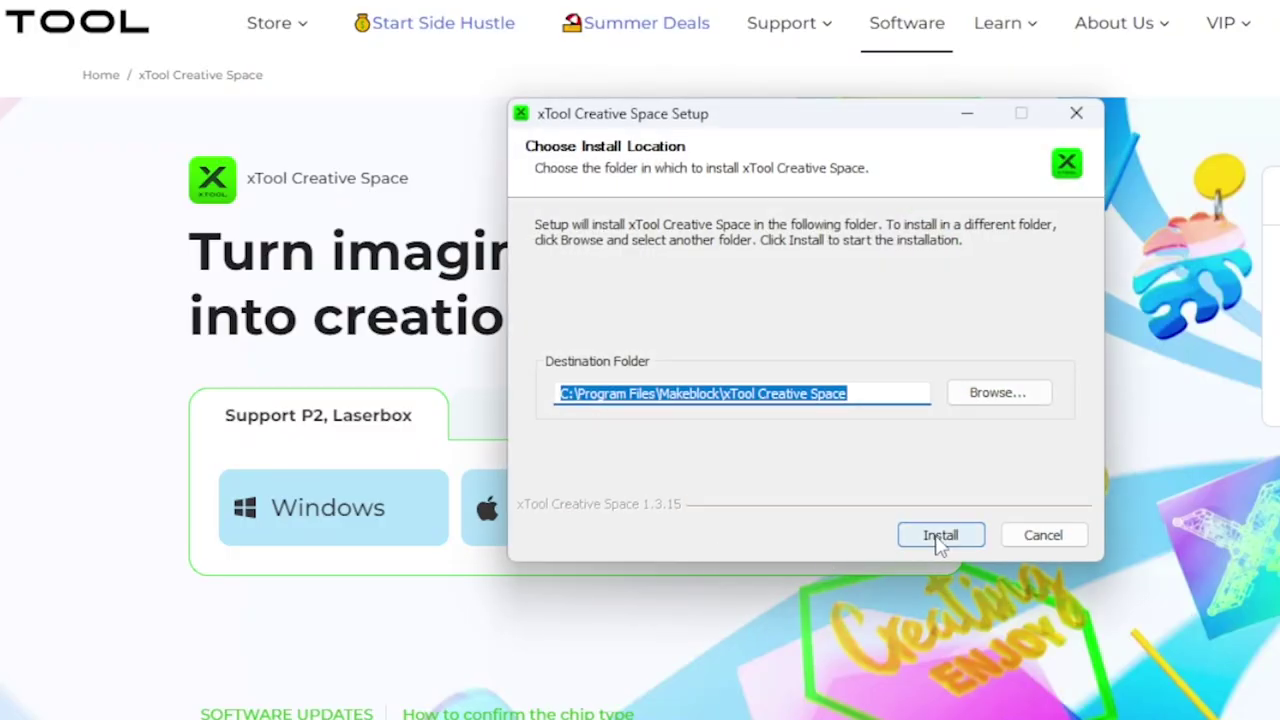
{"action": "left_click", "coordinate": [938, 534]}
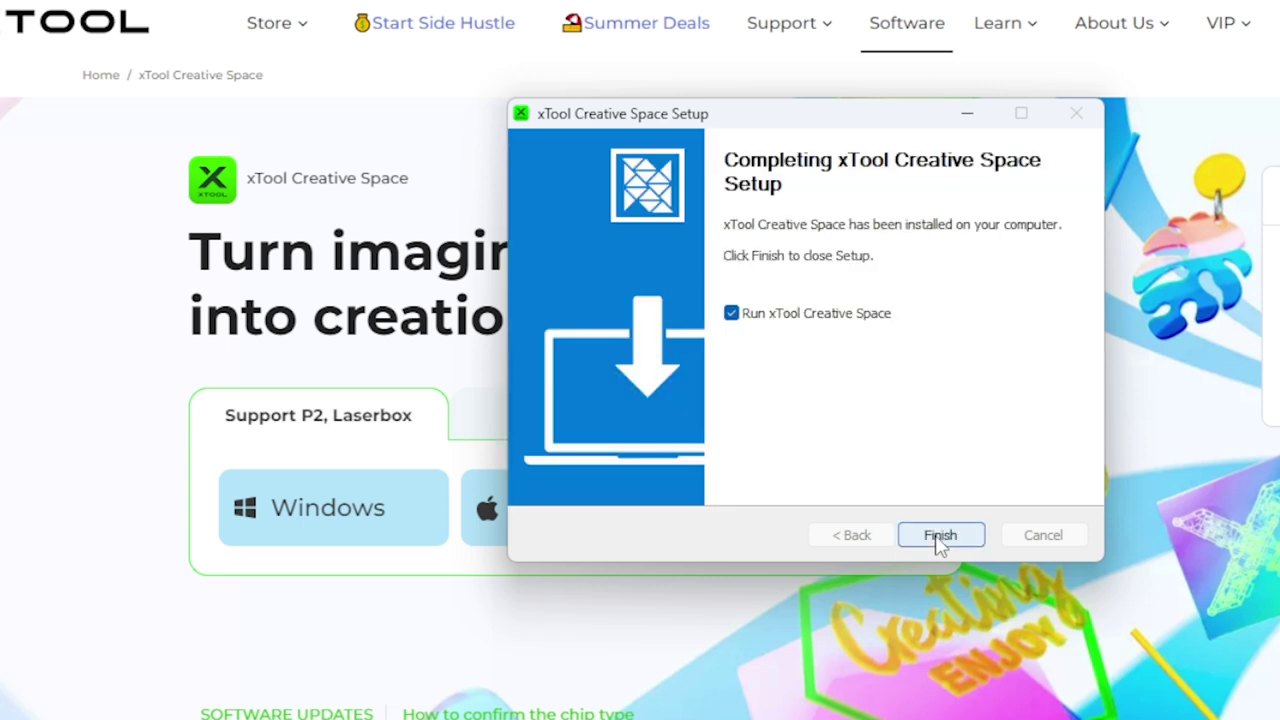
{"action": "left_click", "coordinate": [940, 538]}
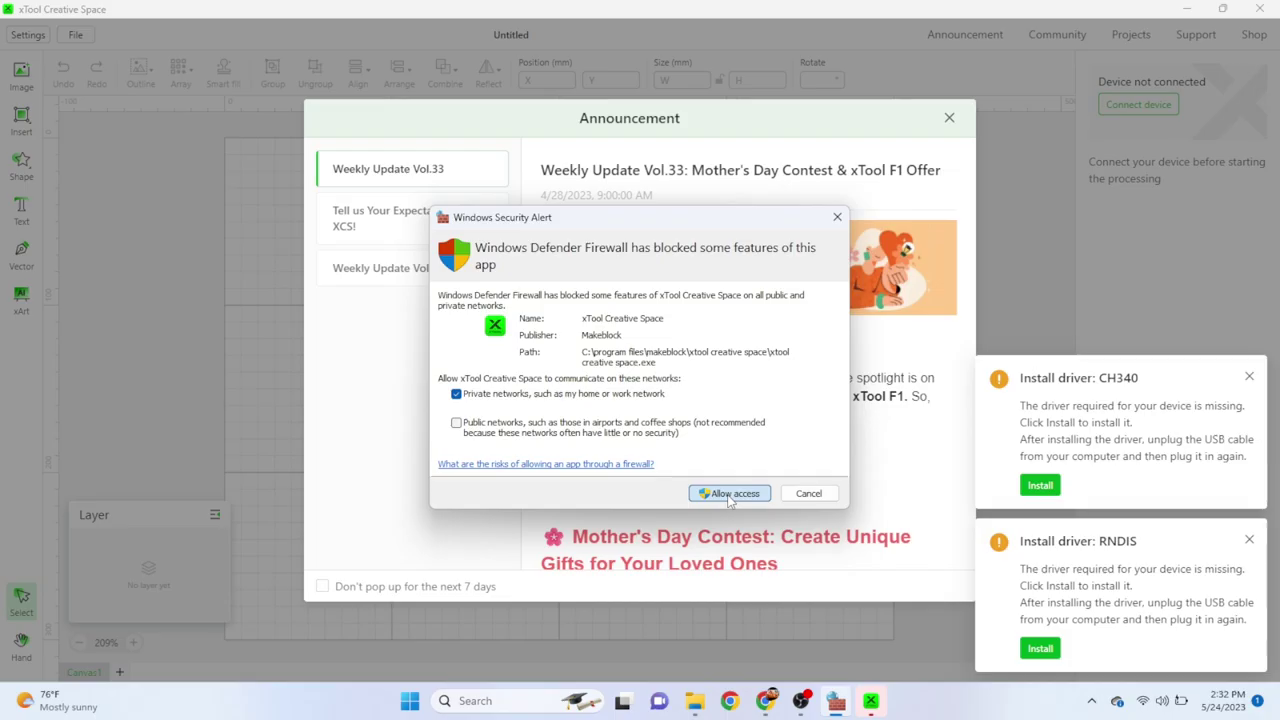
{"action": "left_click", "coordinate": [940, 560]}
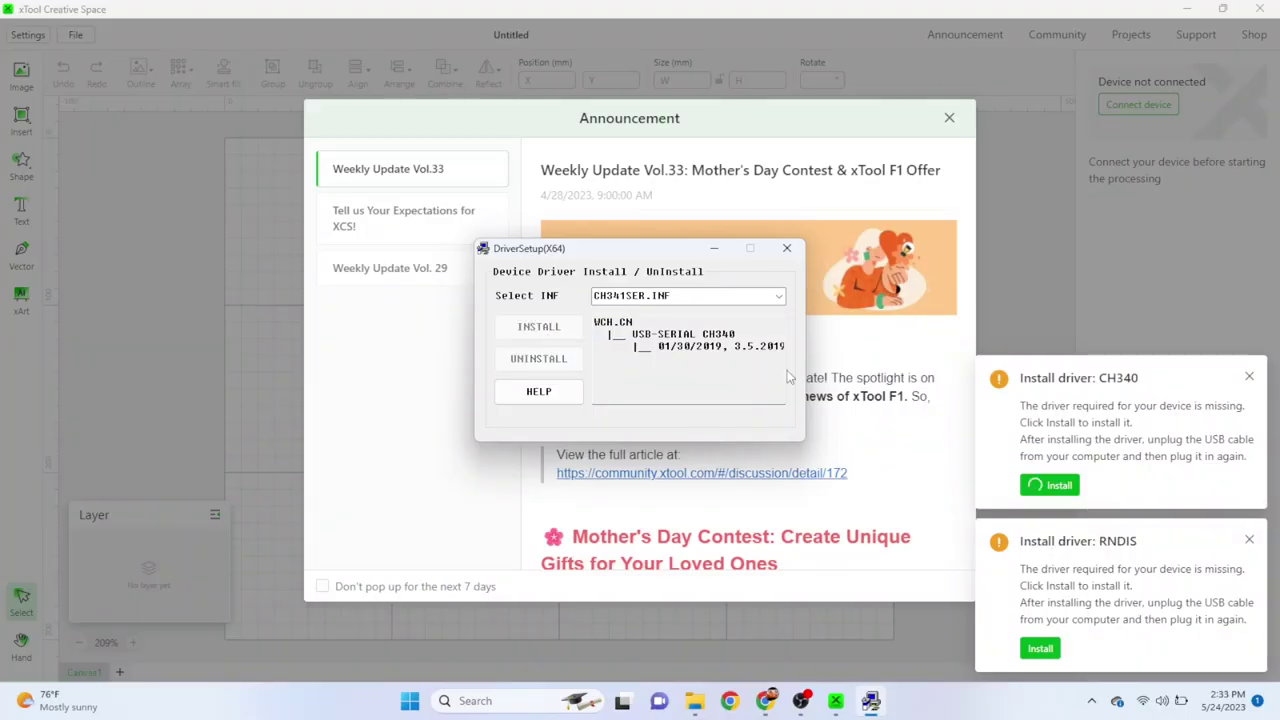
Install the CH340 driver, connect the P2 over USB, and update its firmware to 40.21.012
{"action": "left_click", "coordinate": [735, 405]}
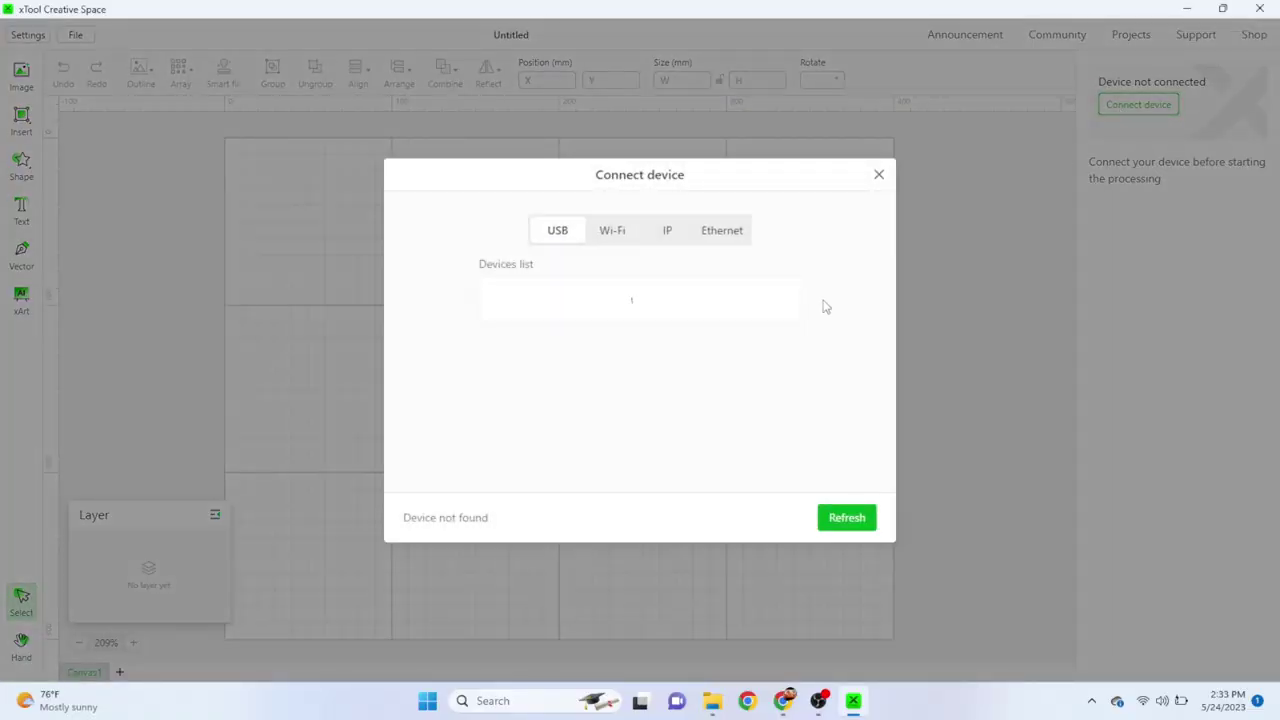
{"action": "left_click", "coordinate": [843, 520]}
{"action": "left_click", "coordinate": [601, 305]}
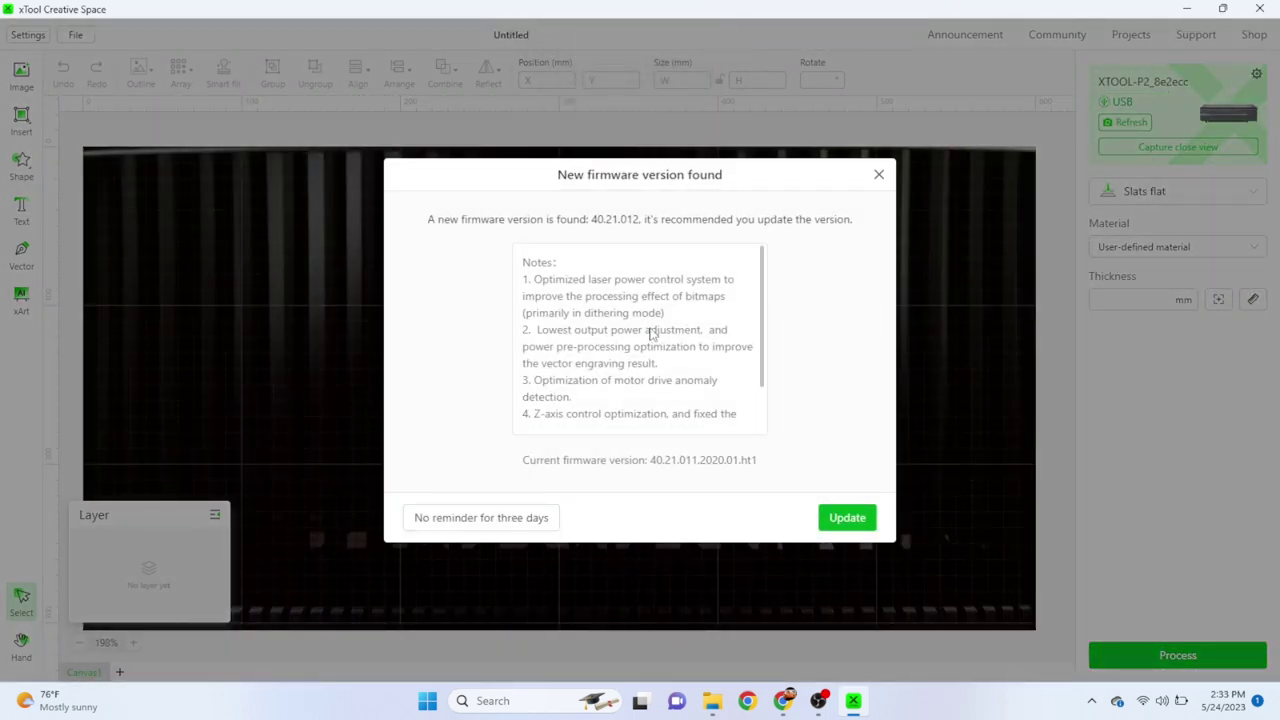
{"action": "scroll", "coordinate": [762, 373], "scroll_direction": "down", "scroll_amount": 1}
{"action": "scroll", "coordinate": [762, 373], "scroll_direction": "down", "scroll_amount": 3}
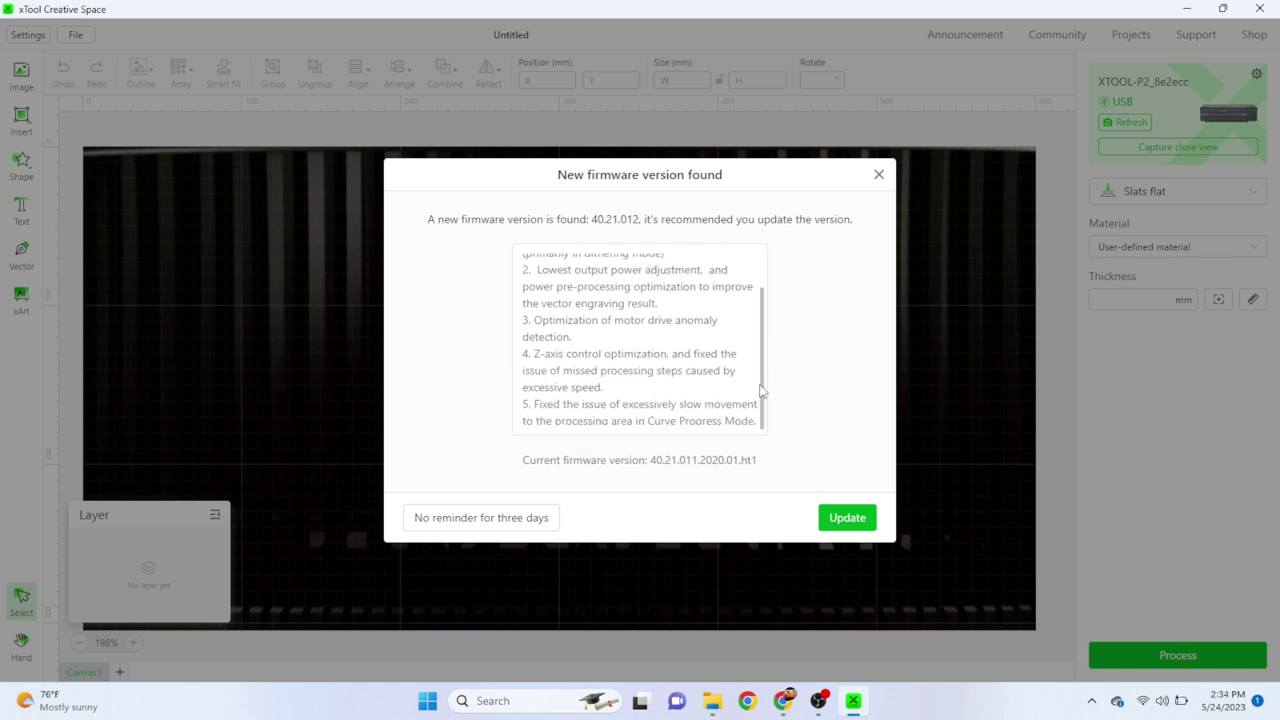
{"action": "left_click", "coordinate": [828, 520]}
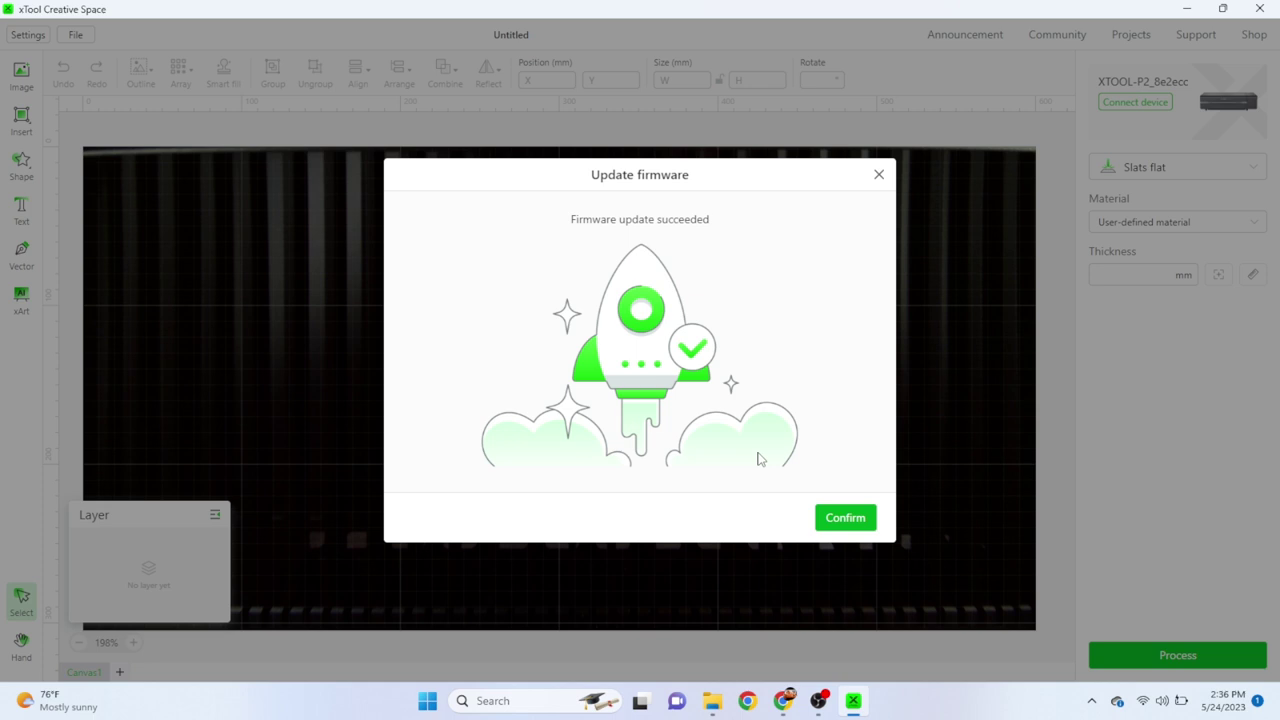
Dismiss the firmware success message and connect the P2 over Wi-Fi from its Basic info
{"action": "left_click", "coordinate": [845, 517]}
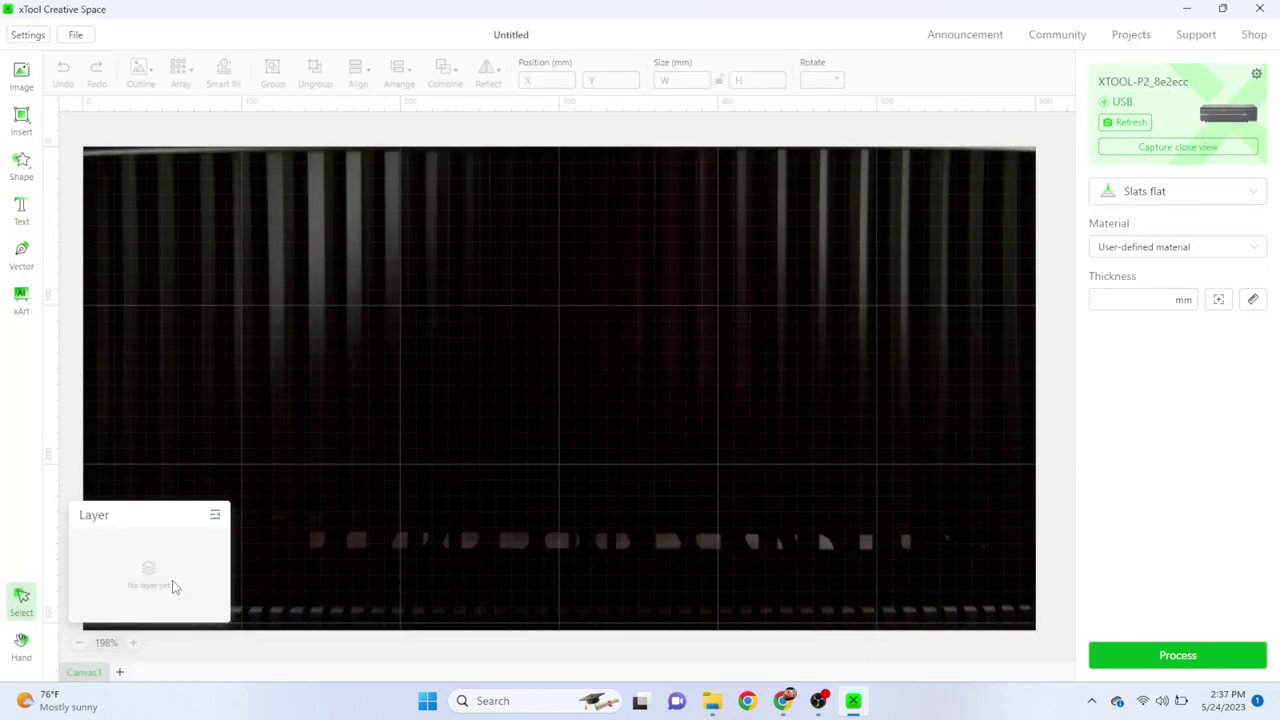
{"action": "left_click", "coordinate": [1151, 250]}
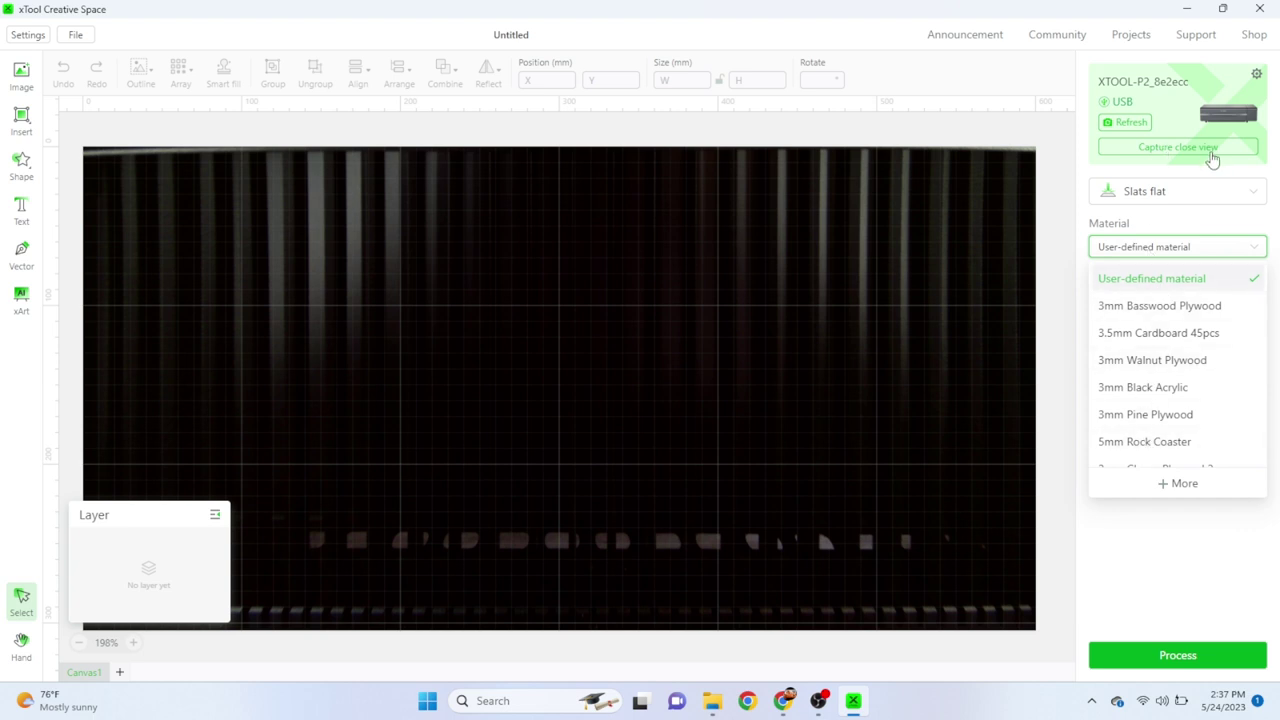
{"action": "left_click", "coordinate": [1256, 75]}
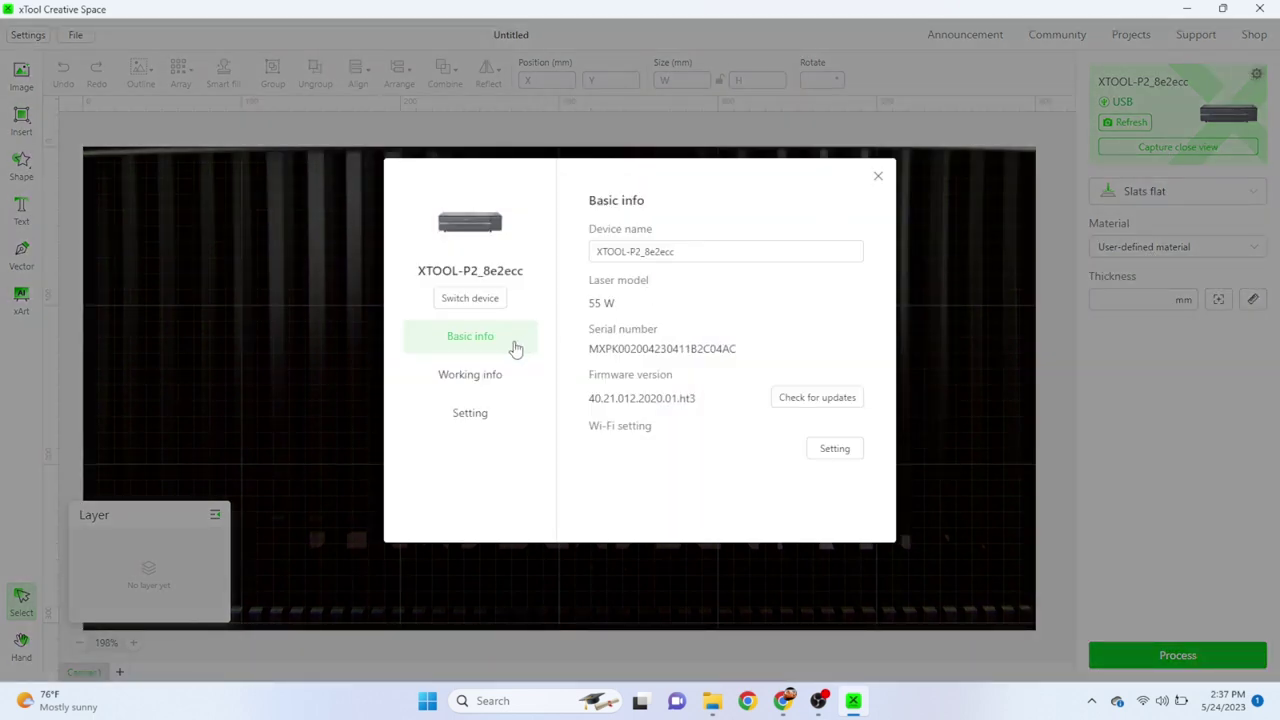
{"action": "left_click", "coordinate": [490, 376]}
{"action": "left_click", "coordinate": [491, 350]}
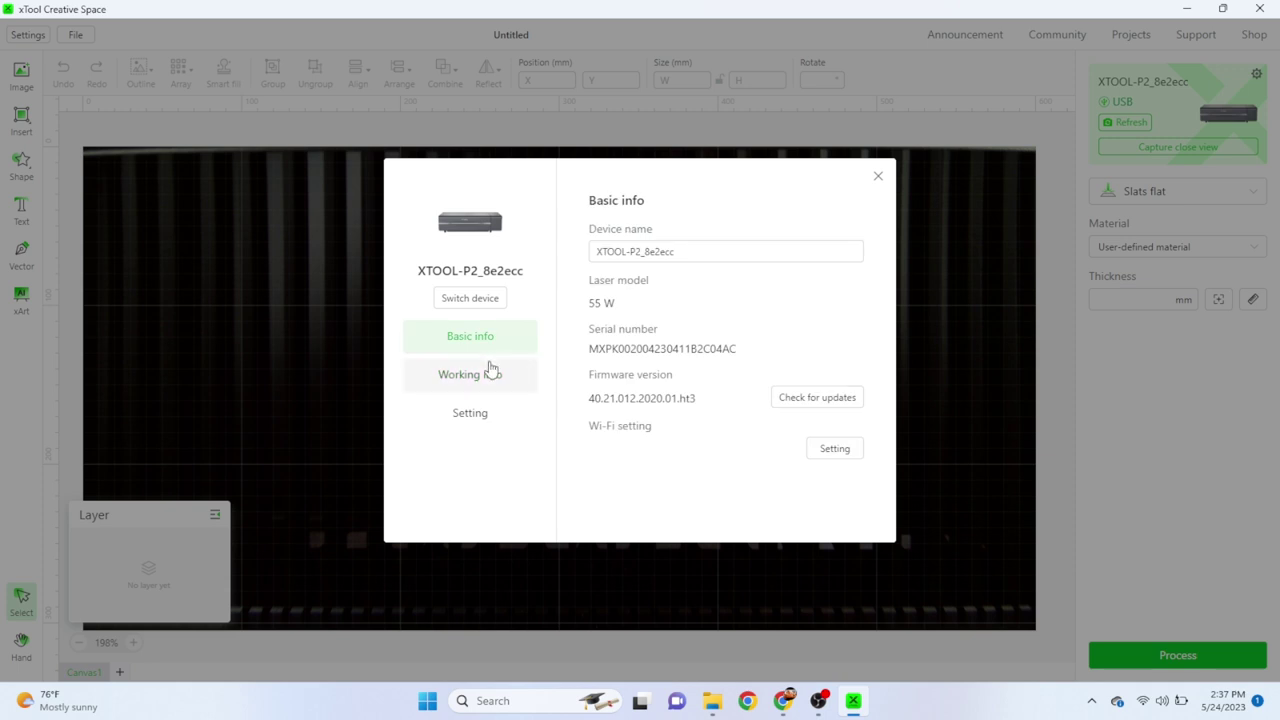
{"action": "left_click", "coordinate": [835, 450]}
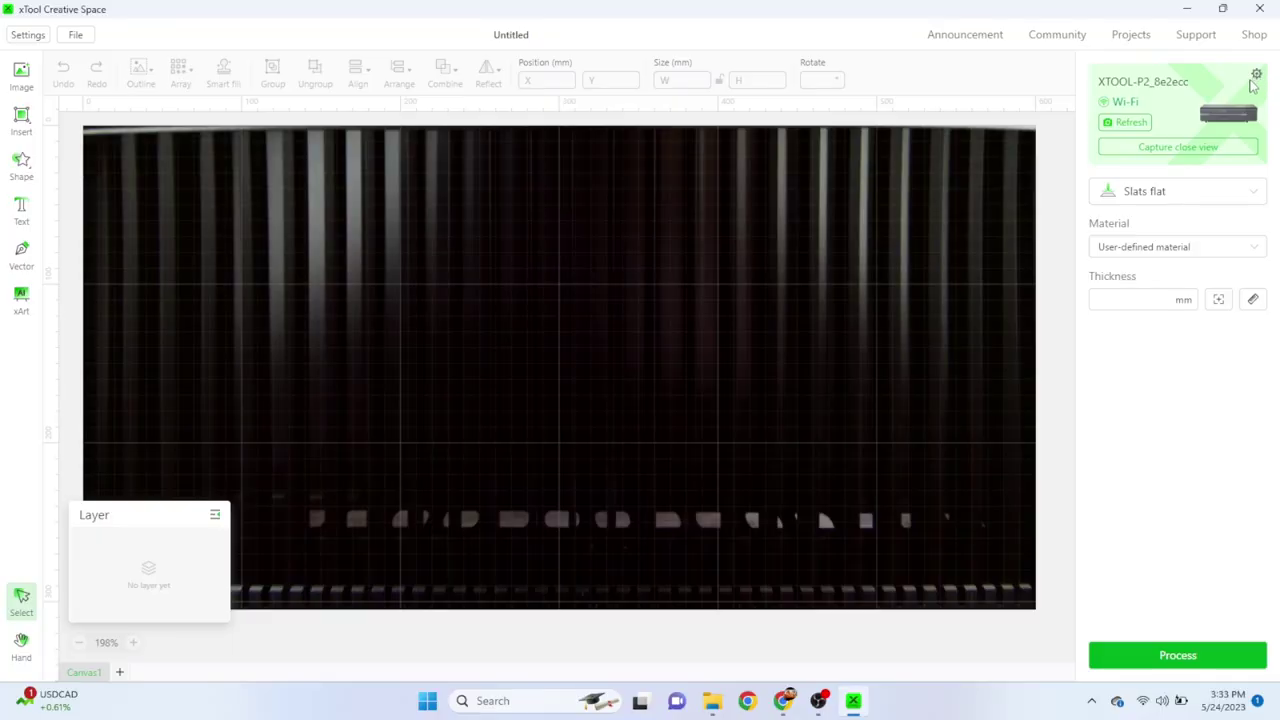
Bring up the Optical path setup from the laser's device settings
{"action": "left_click", "coordinate": [1258, 78]}
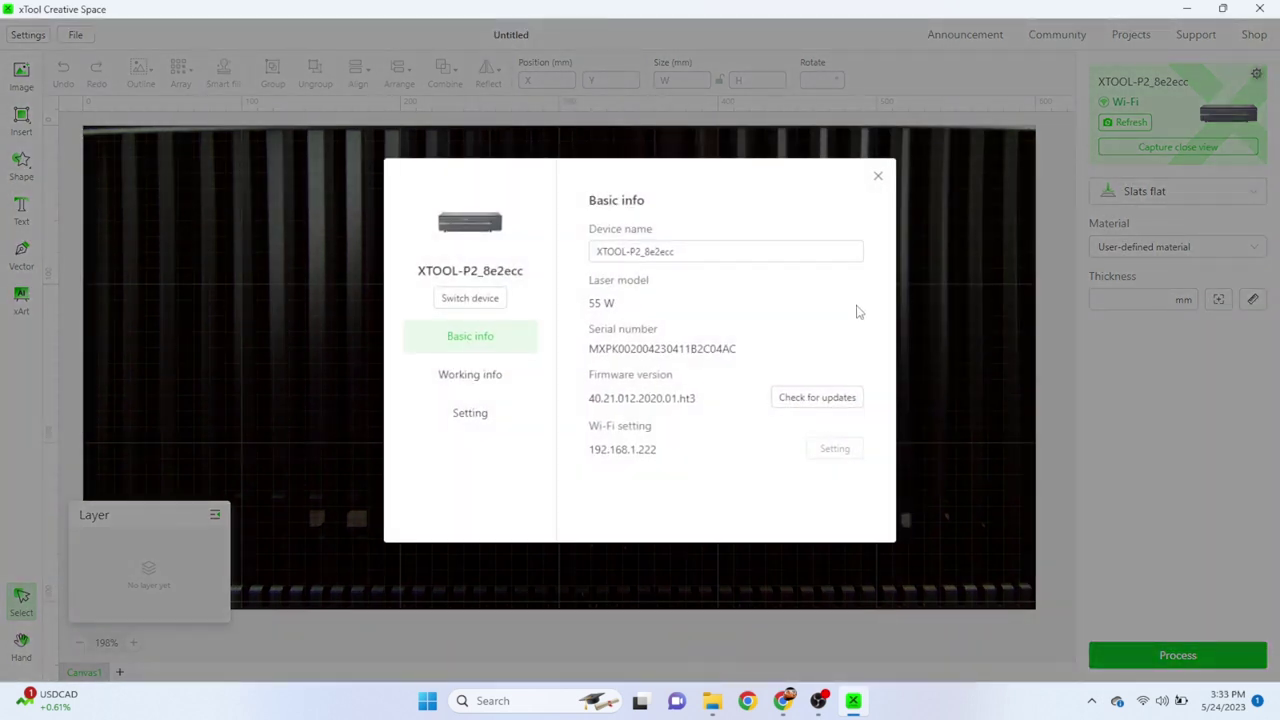
{"action": "left_click", "coordinate": [470, 413]}
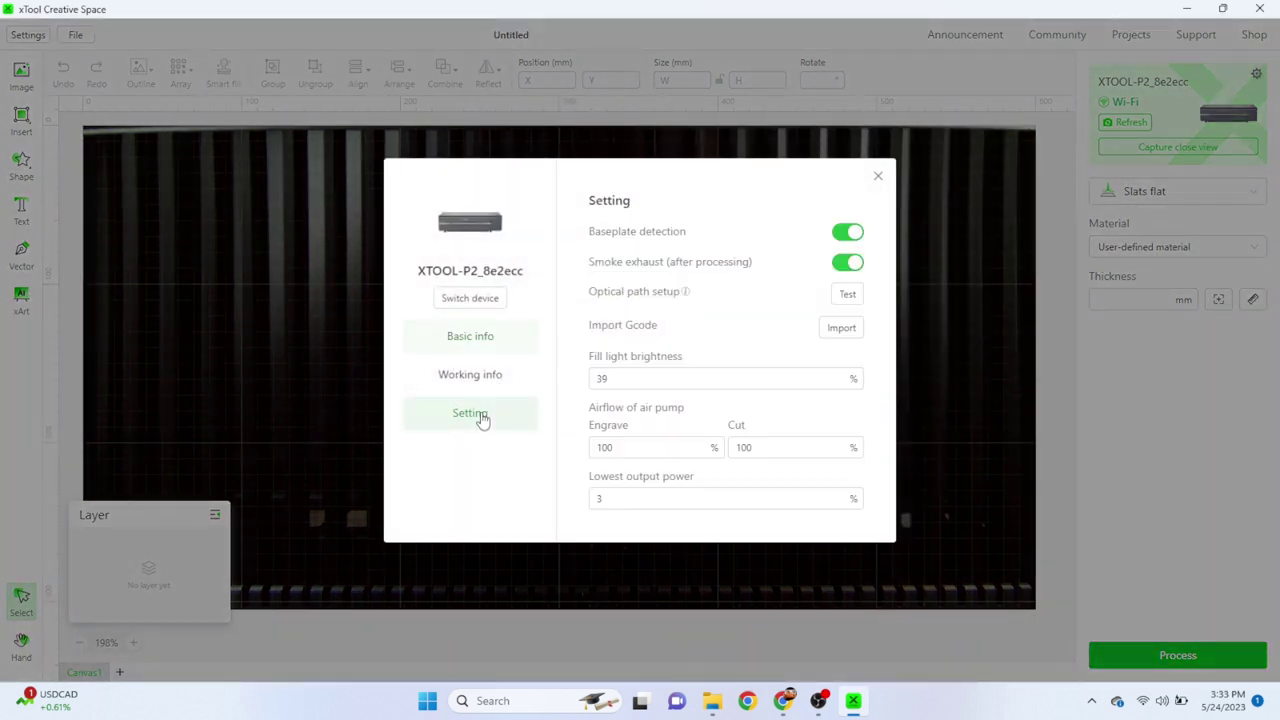
{"action": "left_click", "coordinate": [845, 295]}
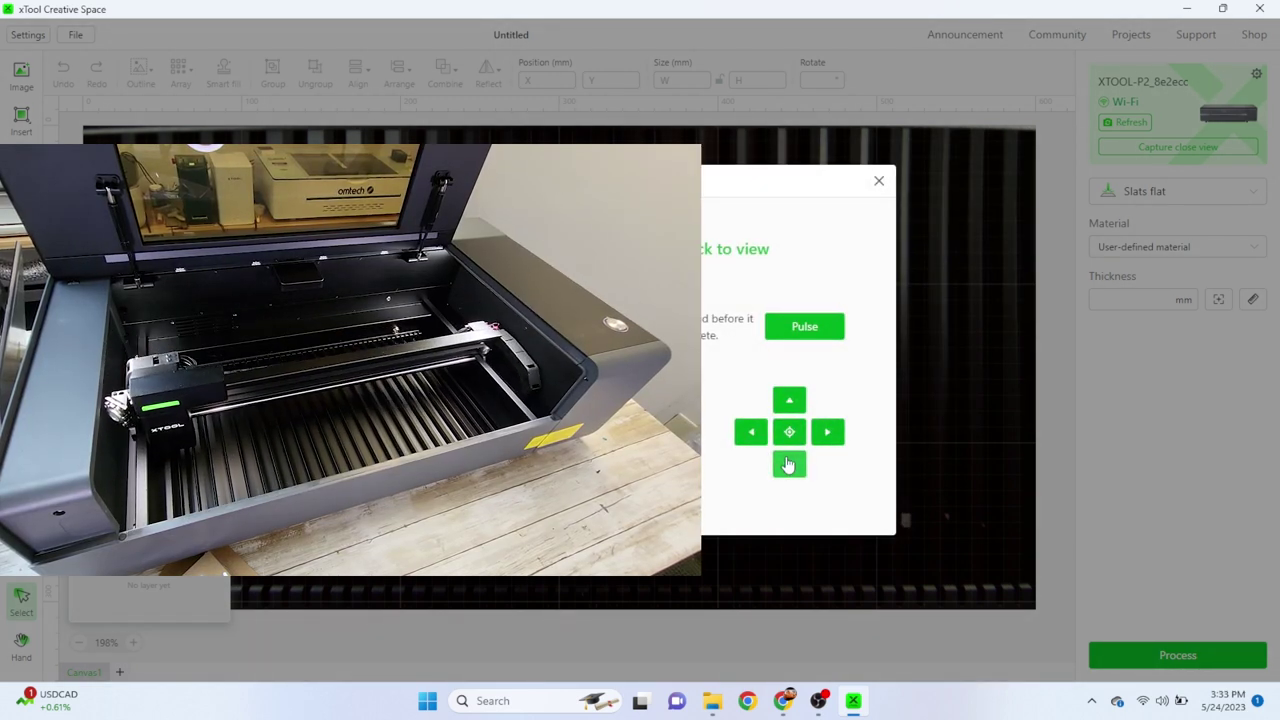
Jog the laser module one step toward the front and two steps to the right
{"action": "left_click", "coordinate": [788, 464]}
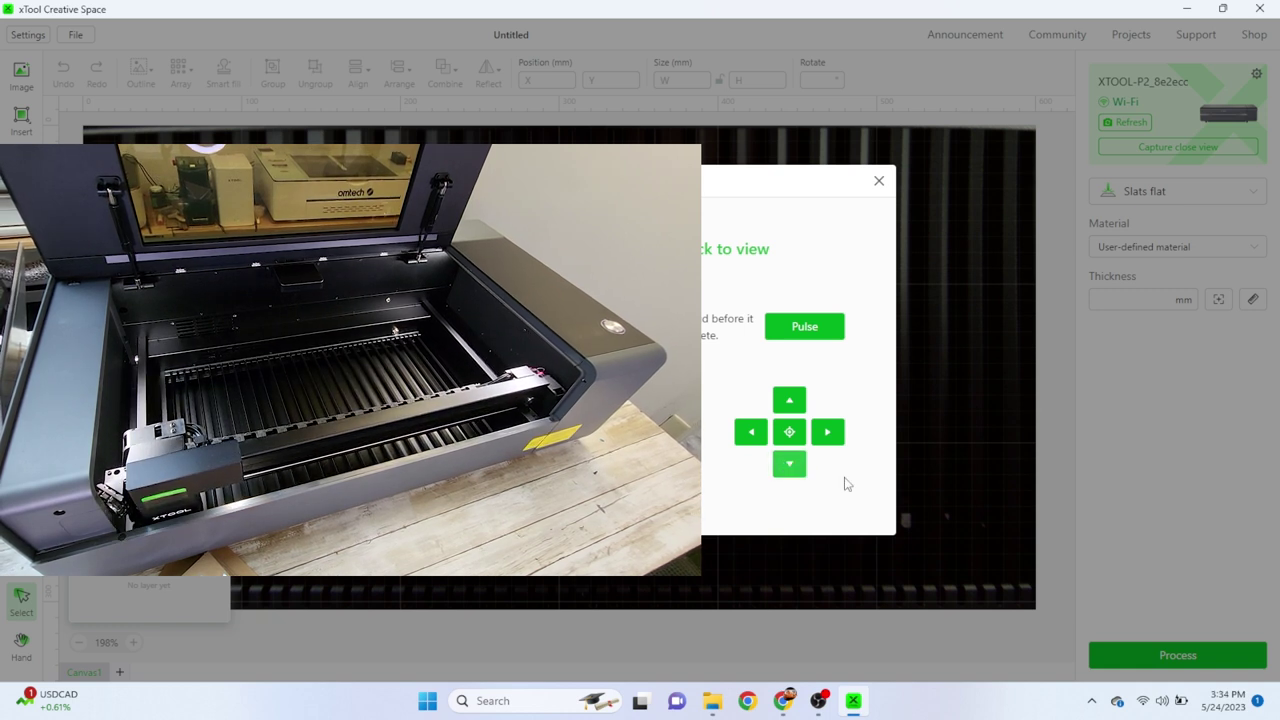
{"action": "left_click", "coordinate": [830, 434]}
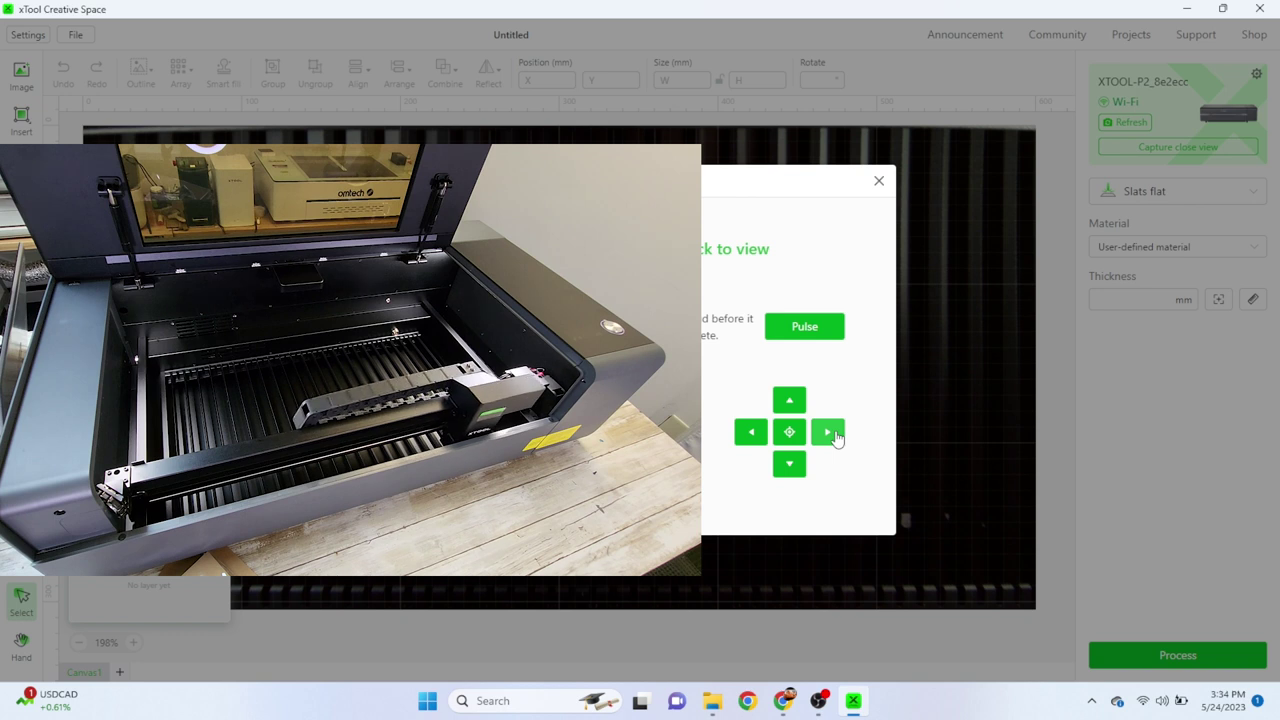
{"action": "left_click", "coordinate": [830, 434]}
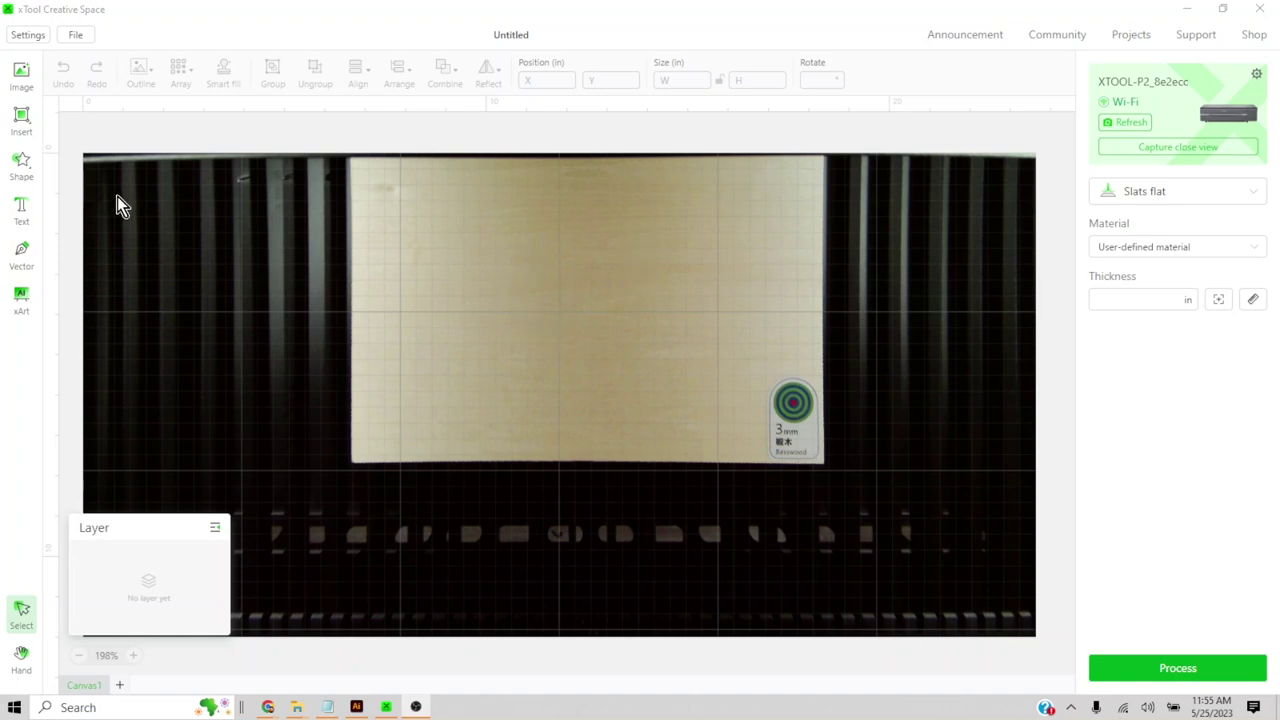
Add a six-pointed star, place it on the sheet's right side, and set it to Cut
{"action": "left_click", "coordinate": [24, 165]}
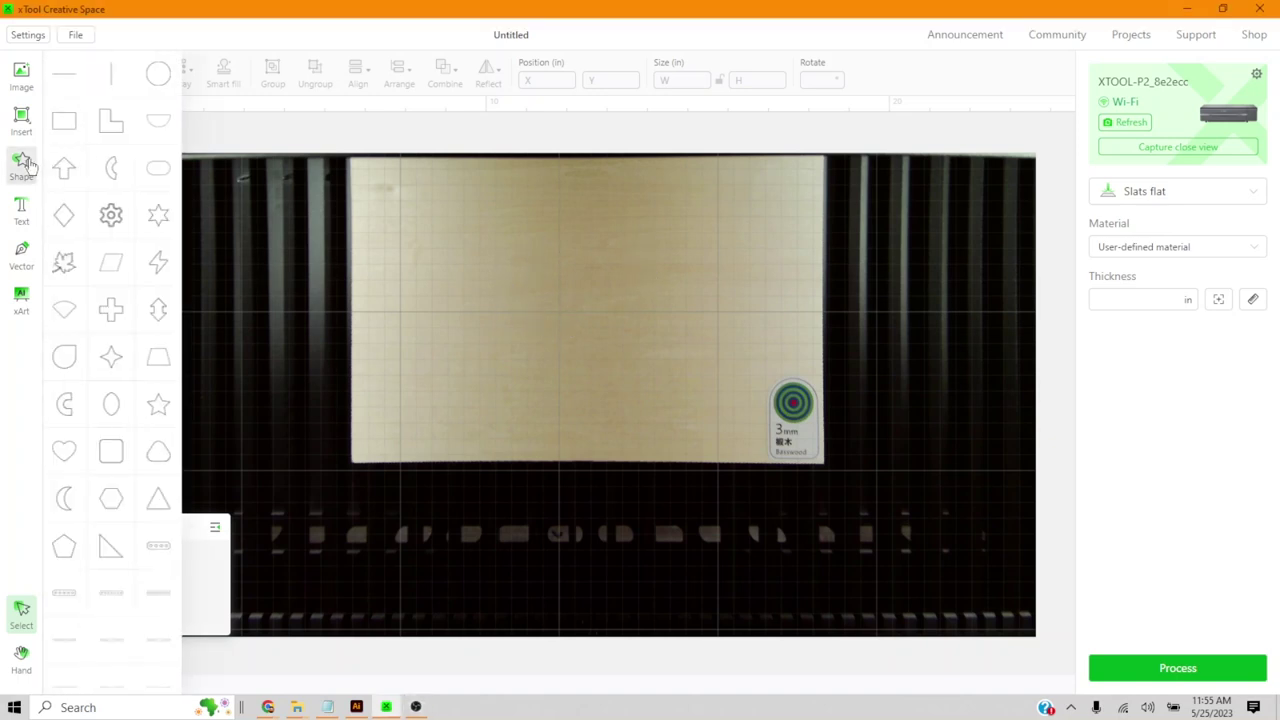
{"action": "left_click", "coordinate": [167, 230]}
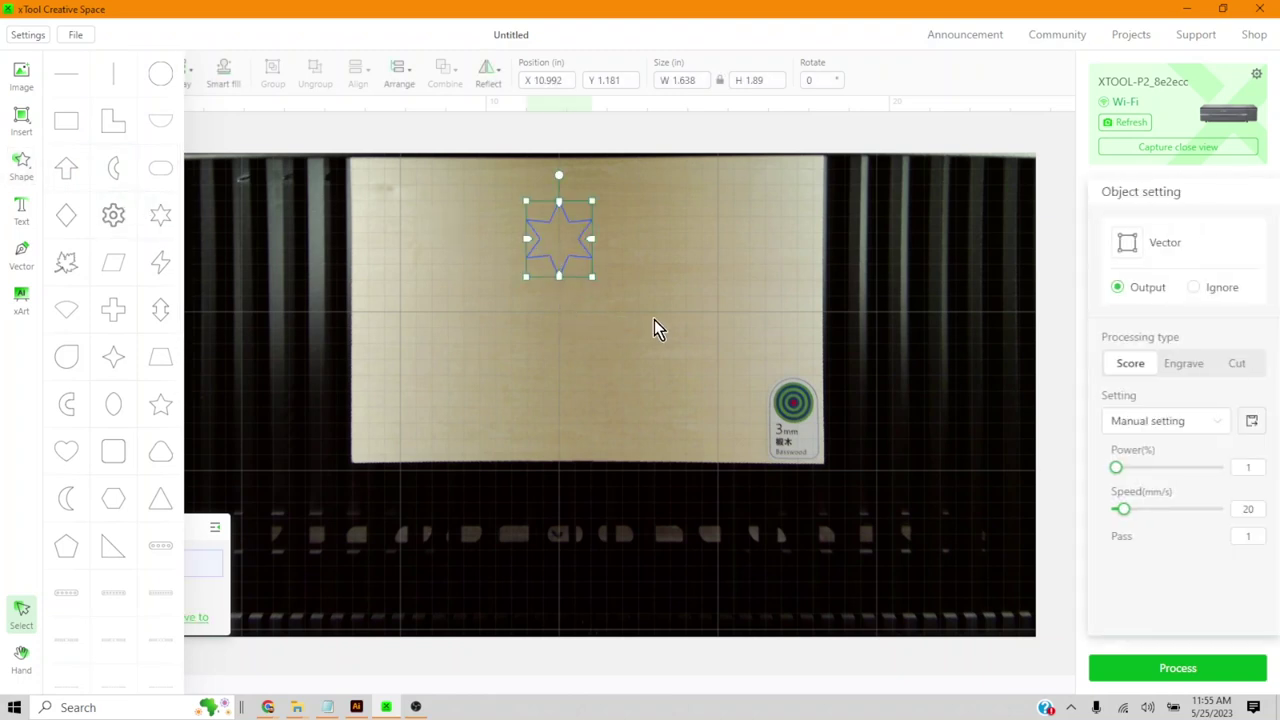
{"action": "left_click", "coordinate": [577, 229]}
{"action": "left_click_drag", "start_coordinate": [577, 229], "coordinate": [787, 294]}
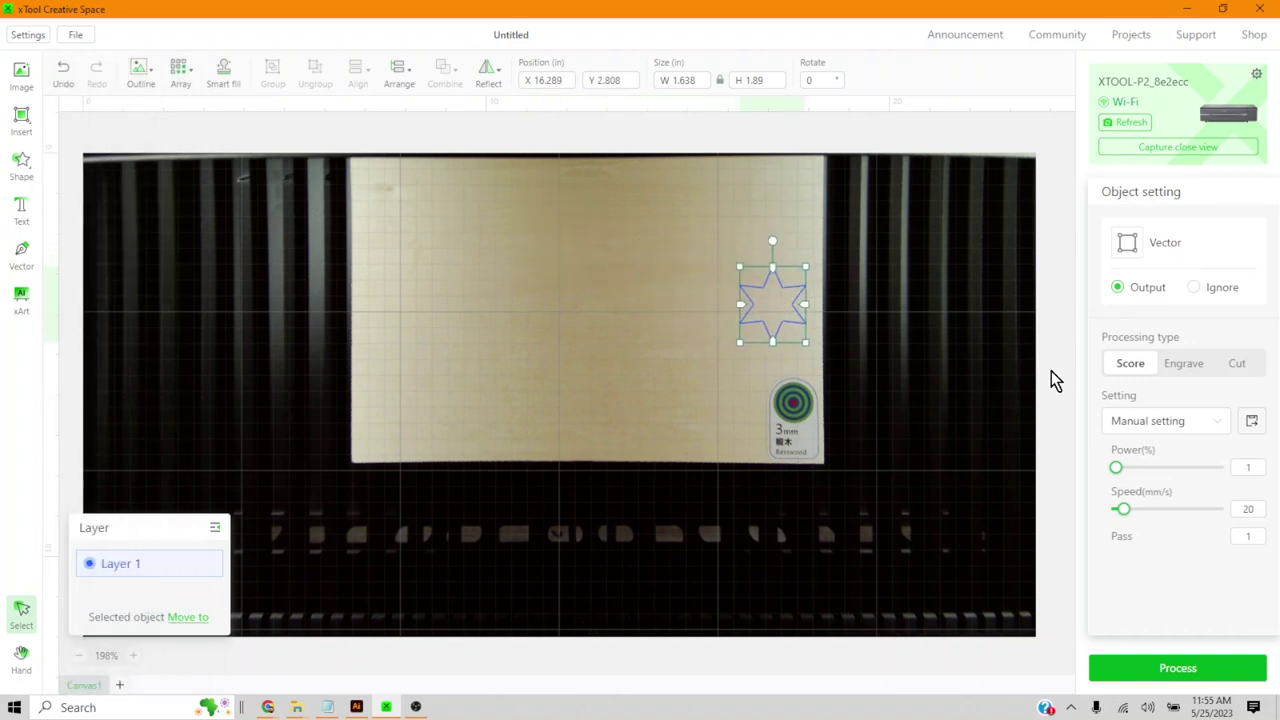
{"action": "left_click", "coordinate": [1235, 366]}
Choose 3mm Basswood Plywood (0.118 in) as the material
{"action": "left_click", "coordinate": [907, 360]}
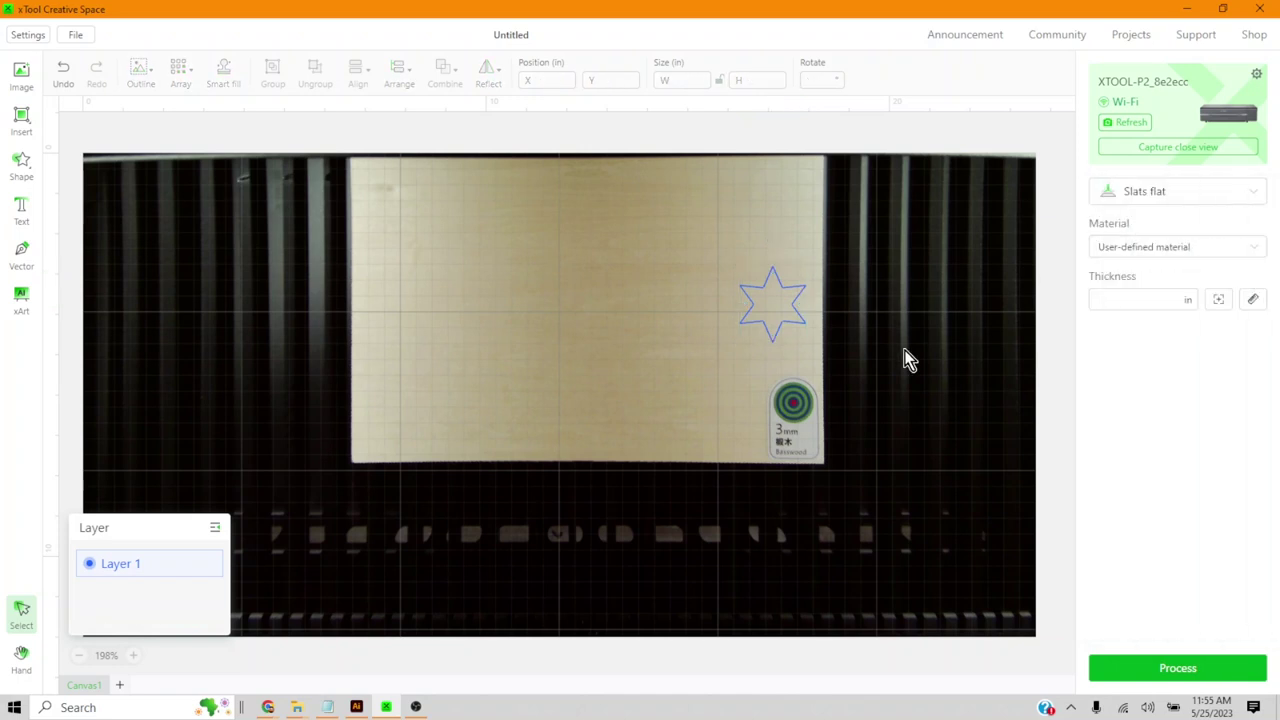
{"action": "left_click", "coordinate": [1190, 262]}
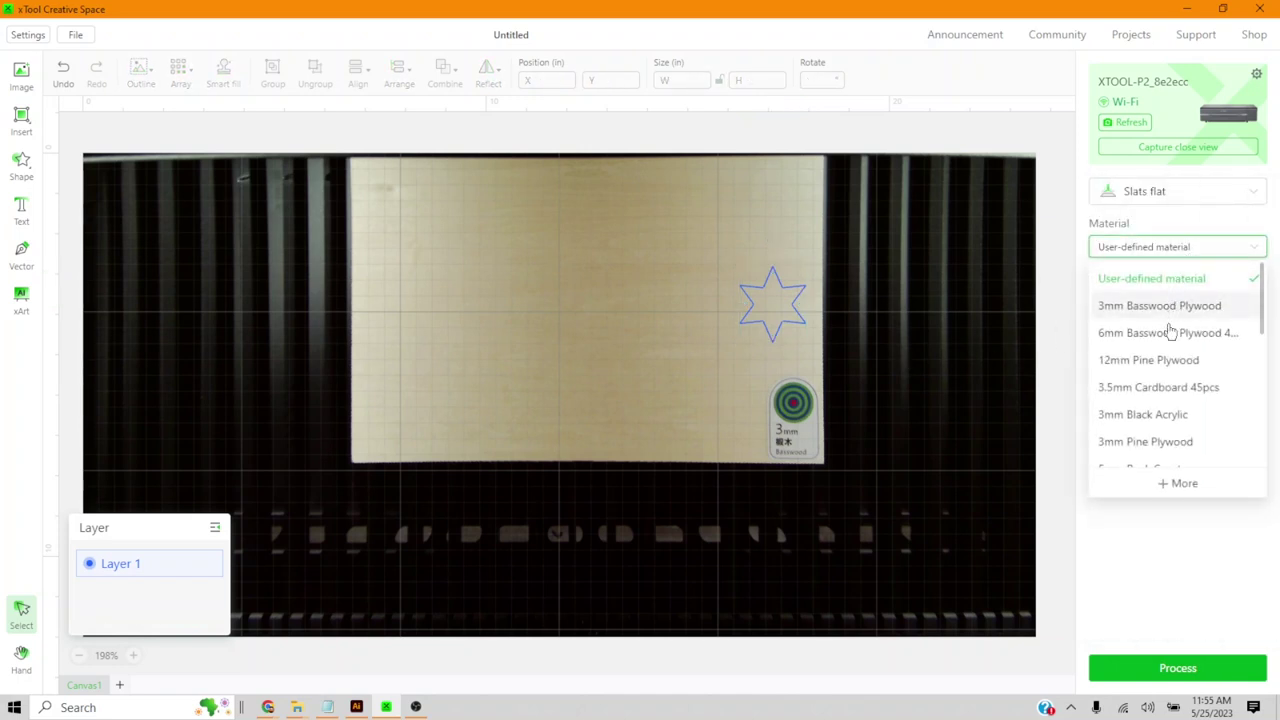
{"action": "scroll", "coordinate": [1167, 344], "scroll_direction": "down", "scroll_amount": 5}
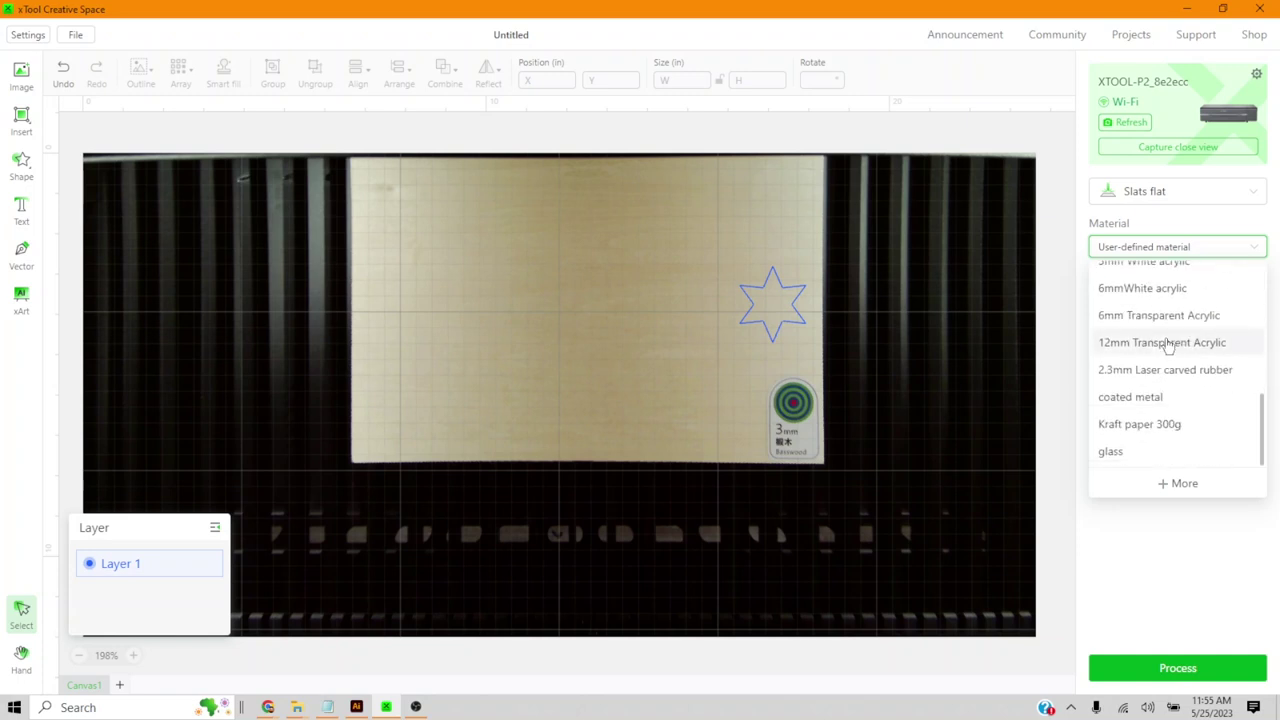
{"action": "scroll", "coordinate": [1167, 344], "scroll_direction": "up", "scroll_amount": 5}
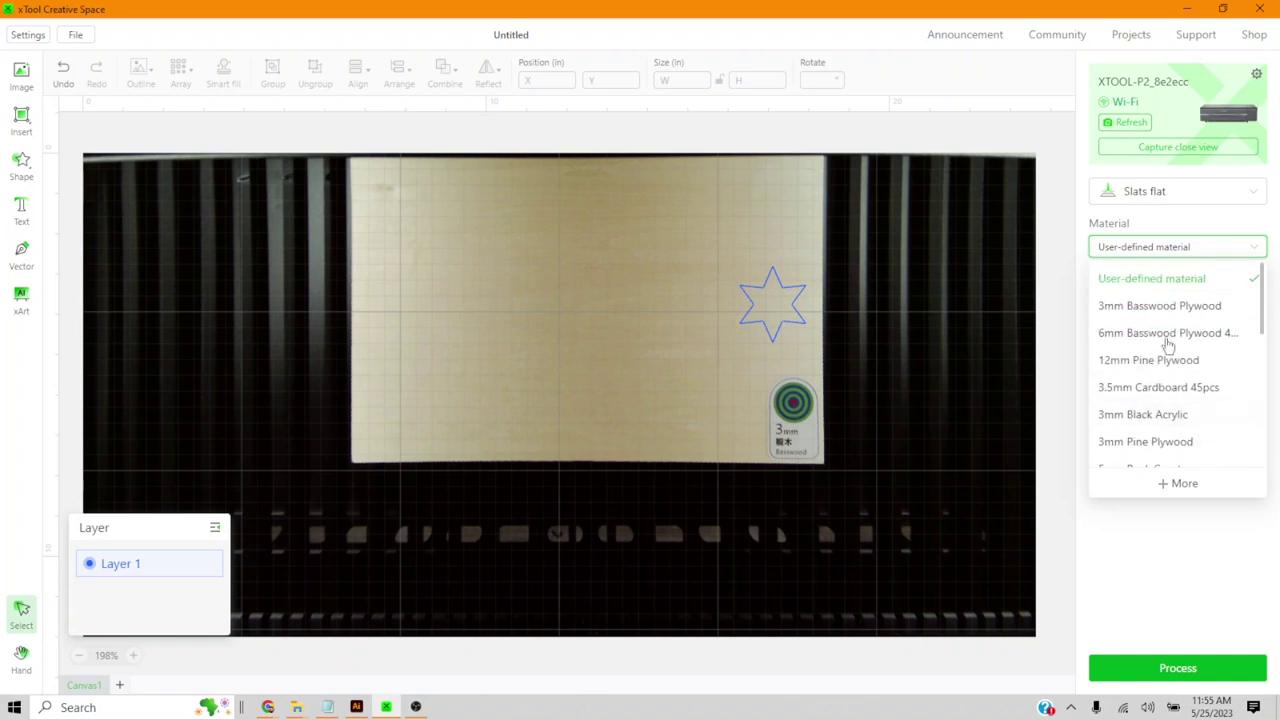
{"action": "left_click", "coordinate": [1166, 308]}
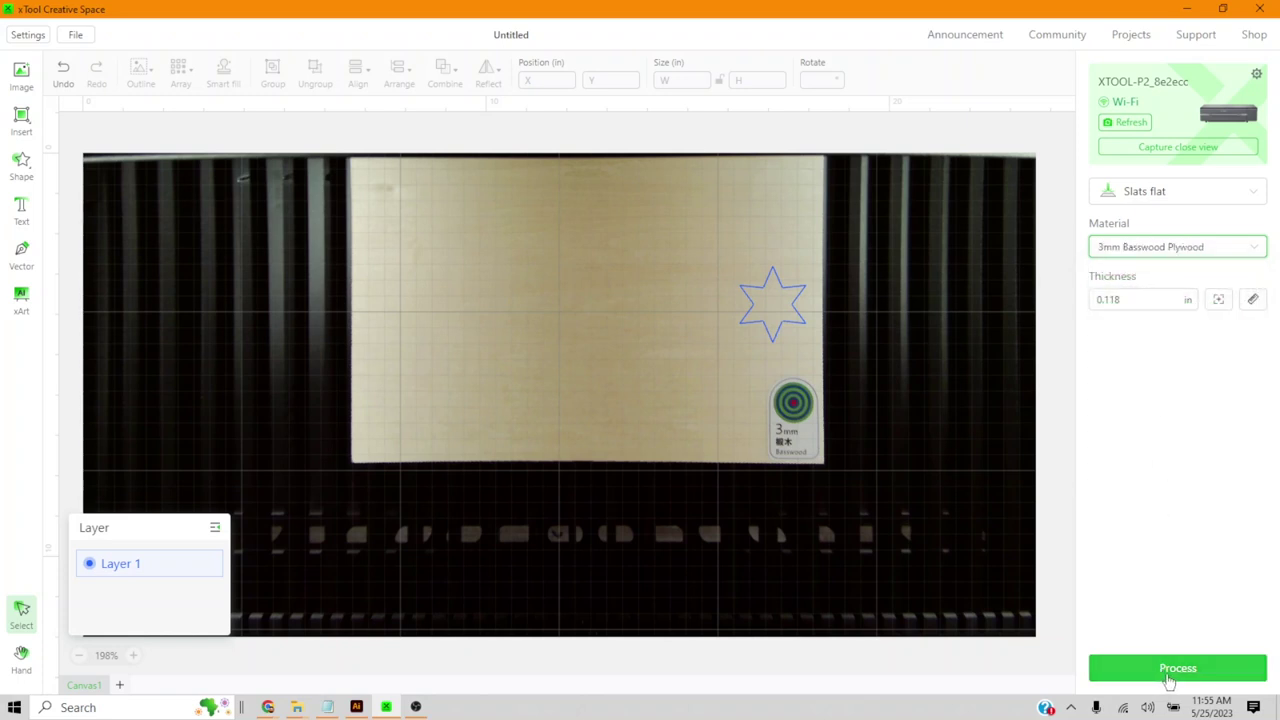
Select the star and run its cut job, closing it once complete after 00:00:27
{"action": "left_click", "coordinate": [794, 324]}
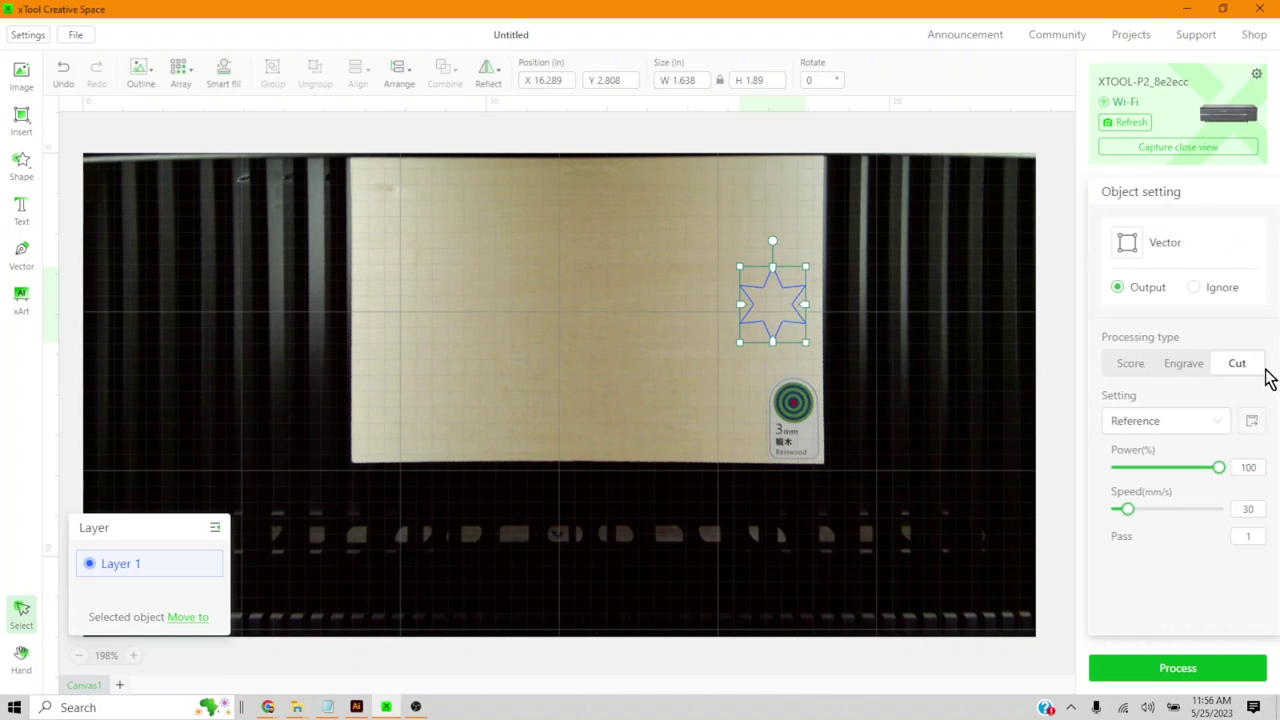
{"action": "left_click", "coordinate": [1180, 669]}
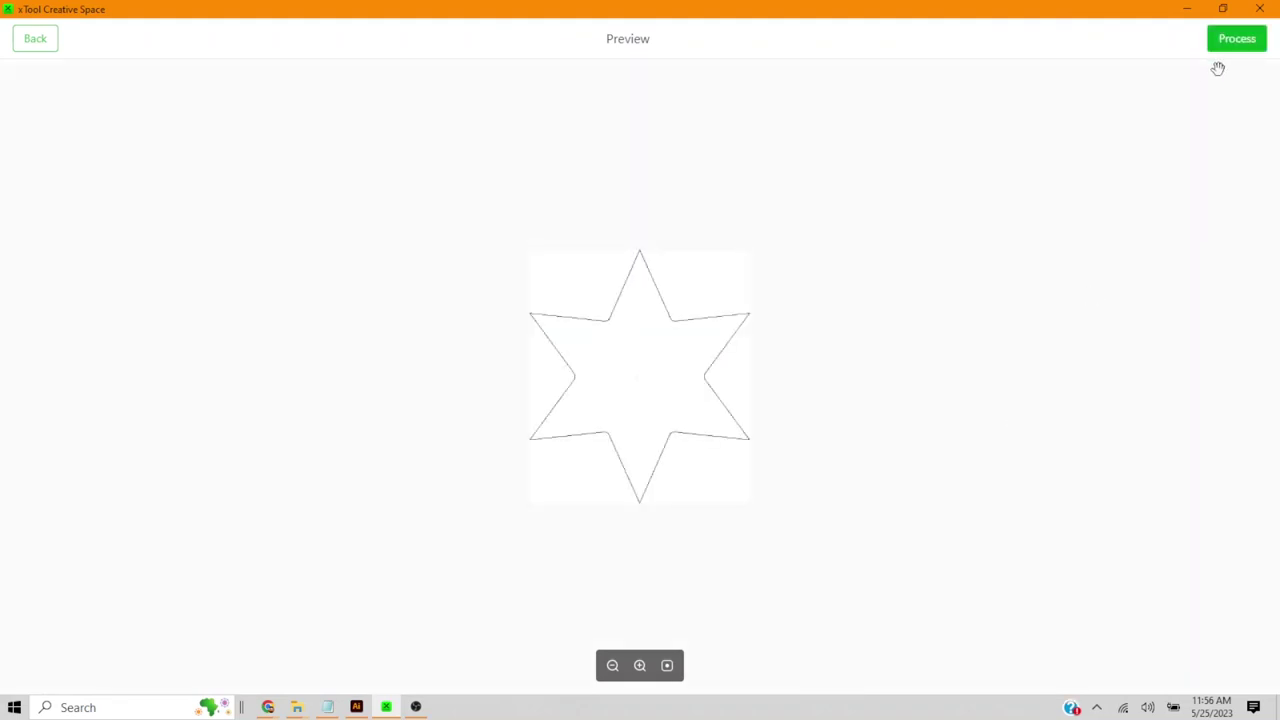
{"action": "left_click", "coordinate": [1246, 45]}
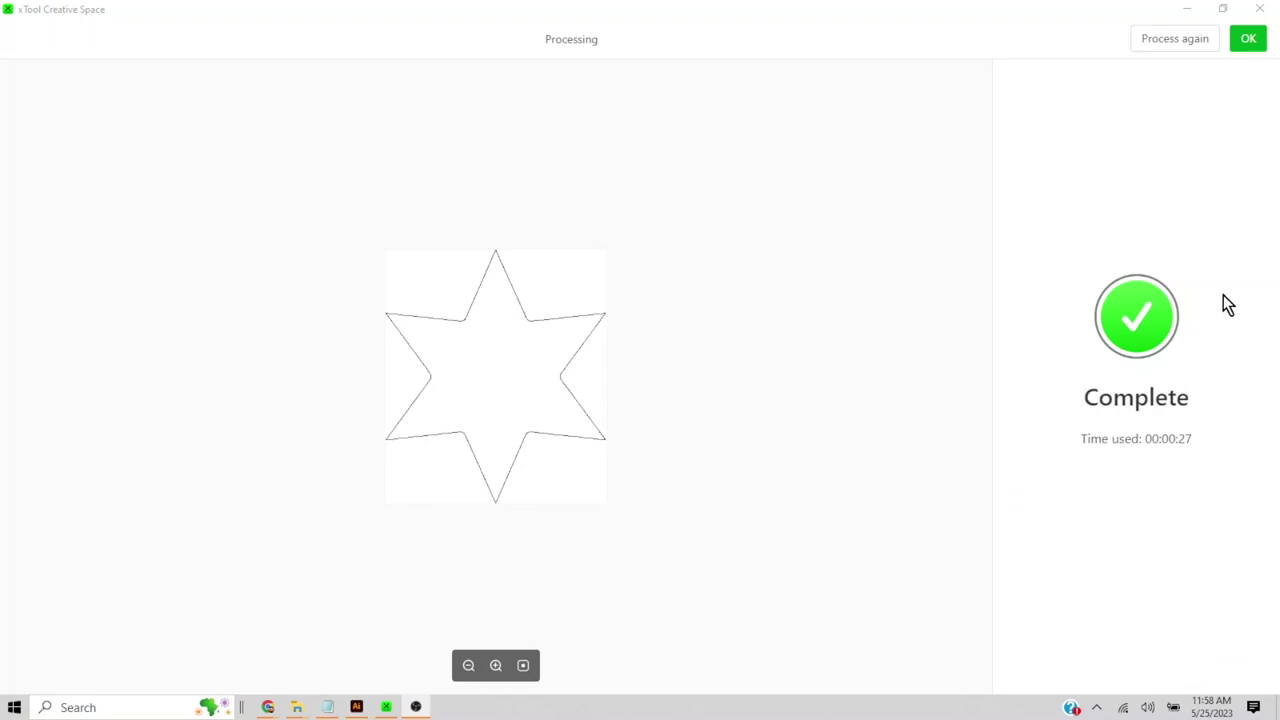
{"action": "left_click", "coordinate": [1248, 38]}
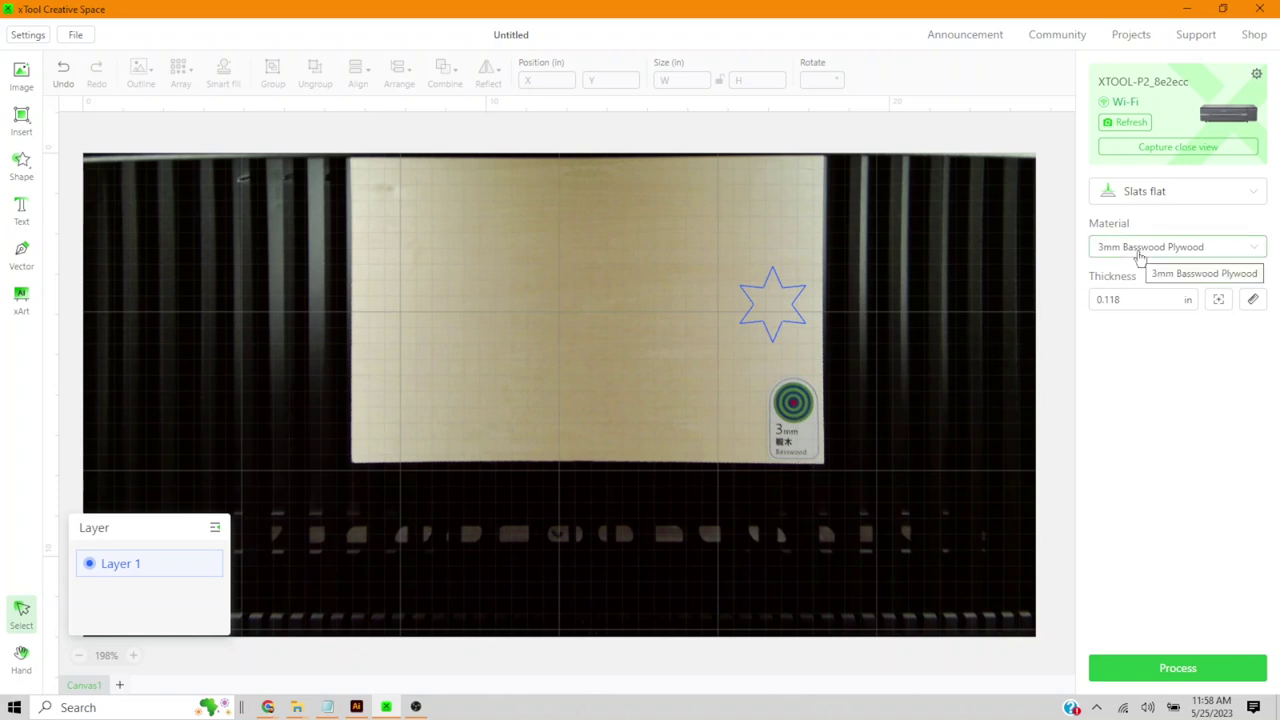
Refresh the camera image and move the star onto the new board's upper right
{"action": "left_click", "coordinate": [1130, 122]}
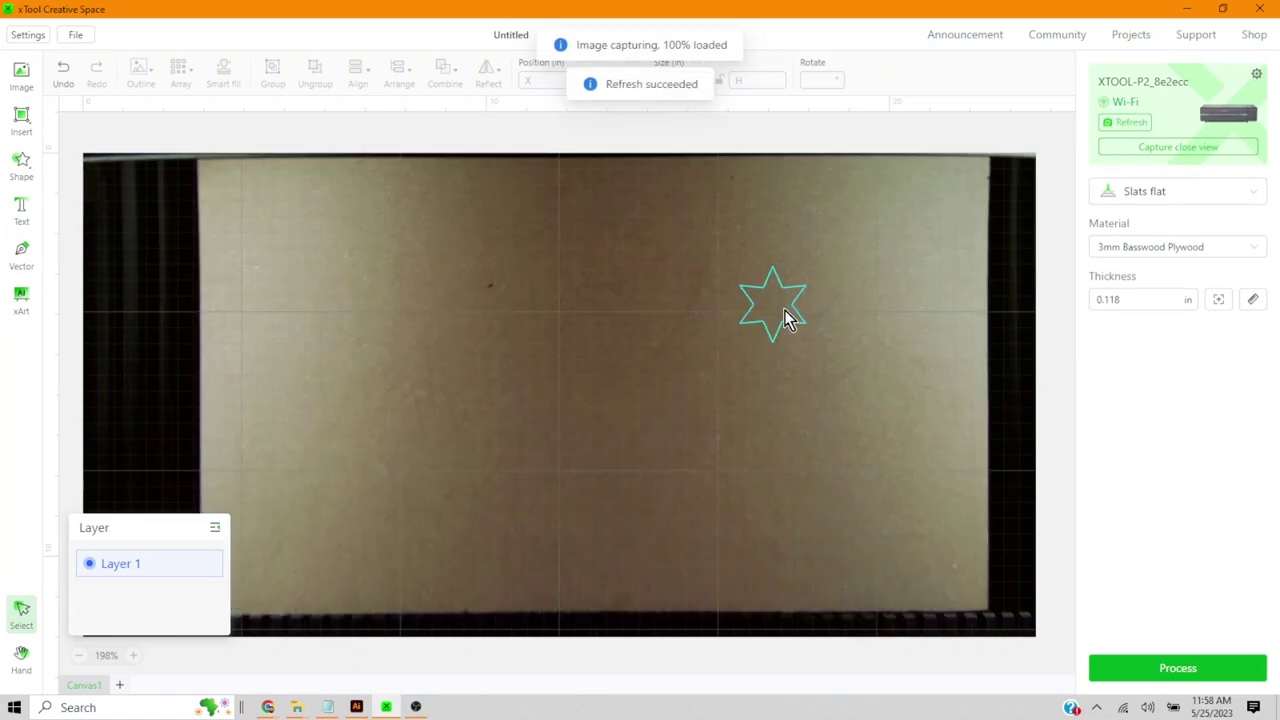
{"action": "left_click_drag", "start_coordinate": [785, 318], "coordinate": [953, 270]}
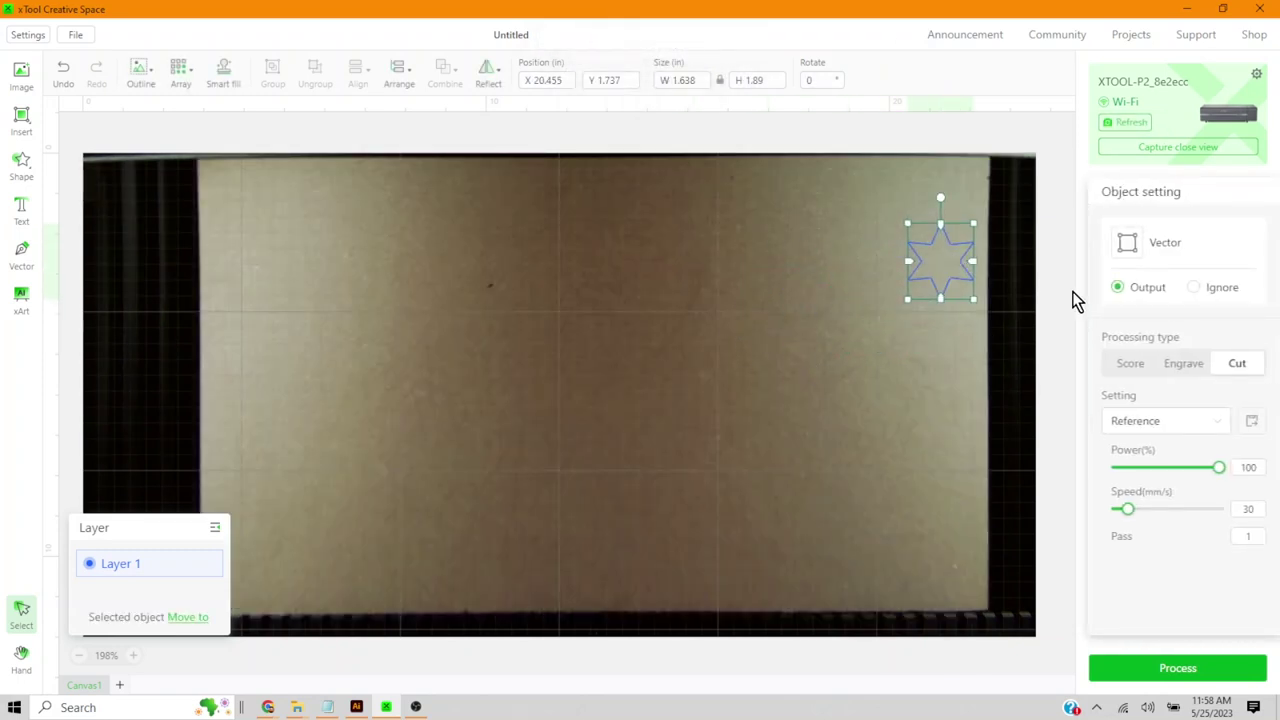
{"action": "left_click", "coordinate": [1017, 319]}
Search the material library for mdf and use 6mm MDF, 0.236 in thick
{"action": "left_click", "coordinate": [1196, 250]}
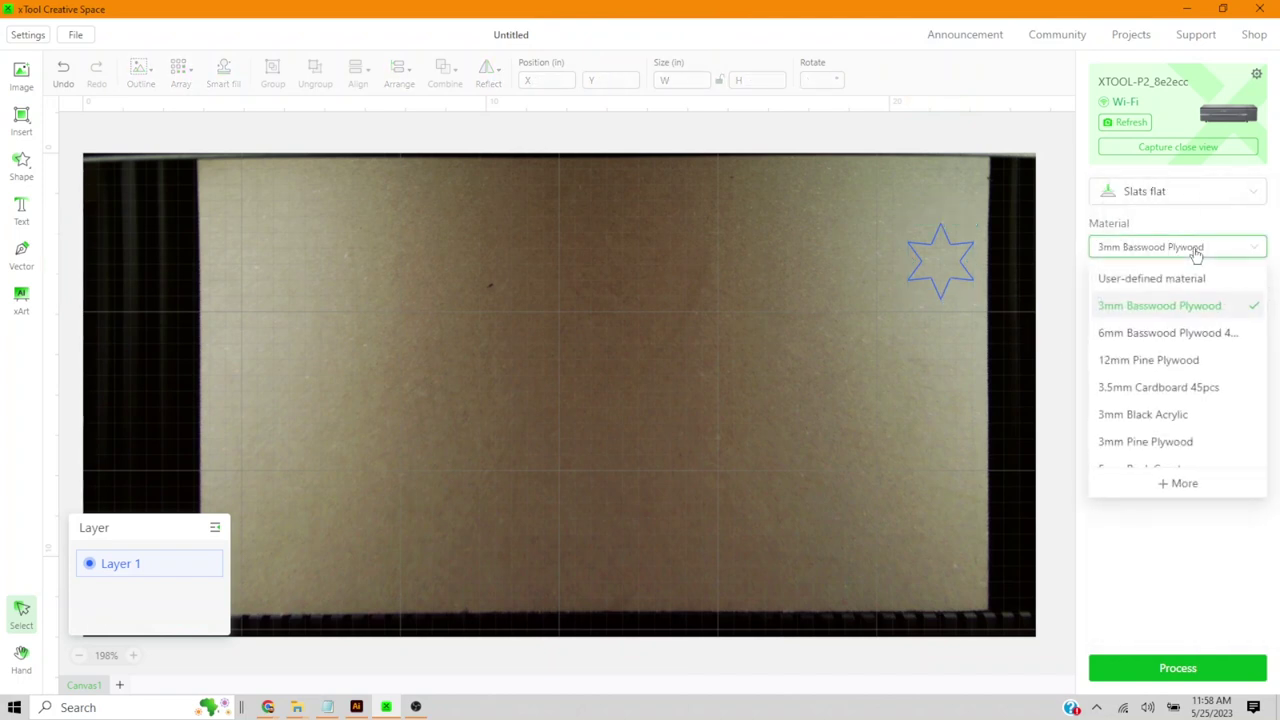
{"action": "left_click", "coordinate": [1178, 485]}
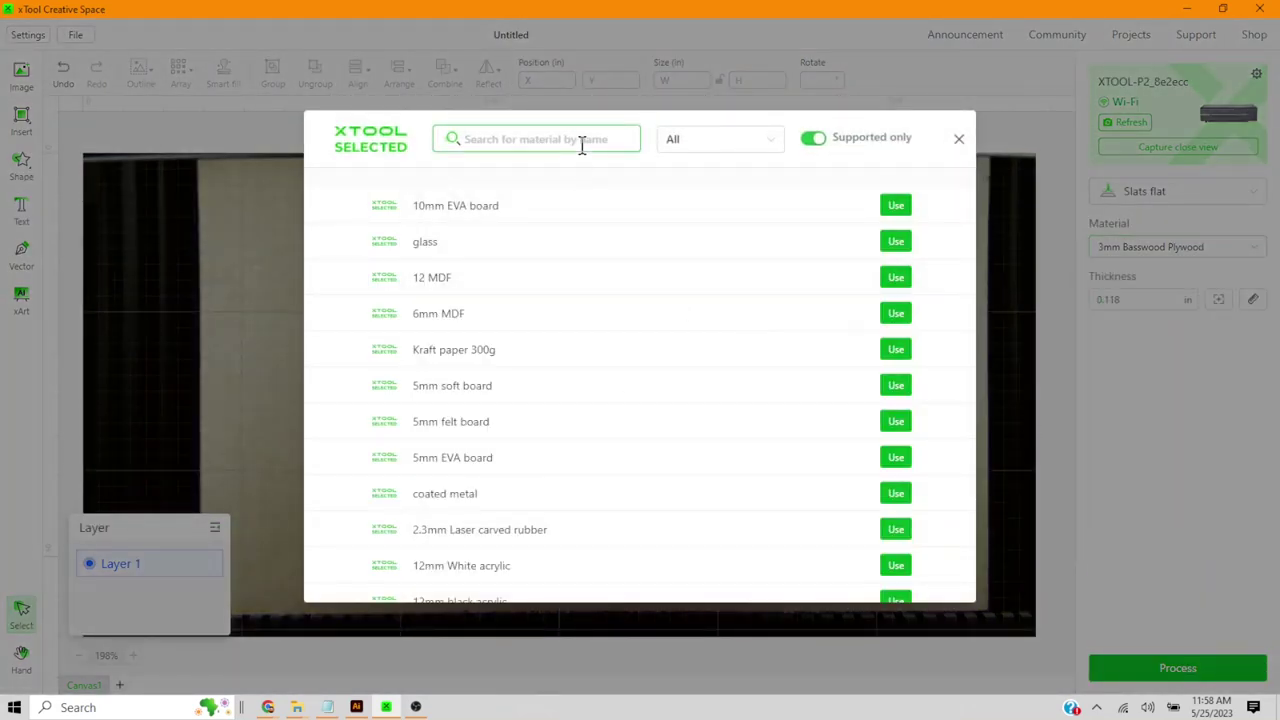
{"action": "type", "text": "6mm"}
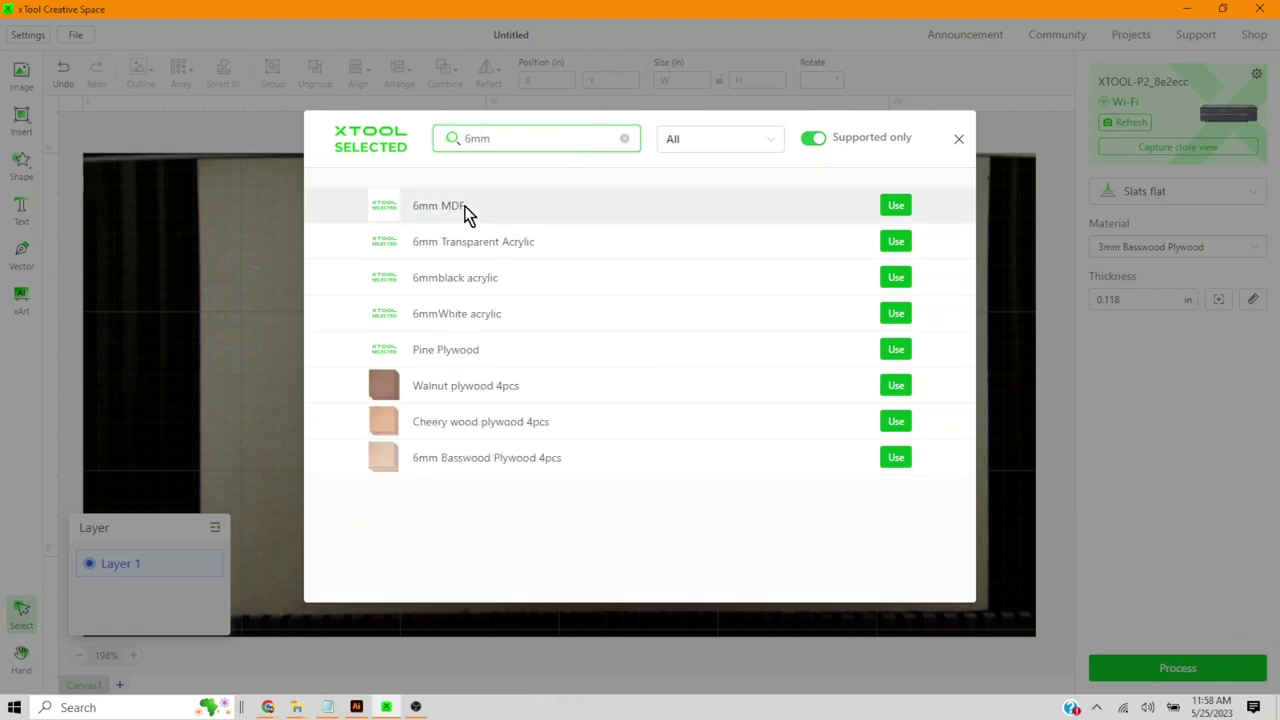
{"action": "left_click_drag", "start_coordinate": [514, 138], "coordinate": [449, 135]}
{"action": "type", "text": "mdf"}
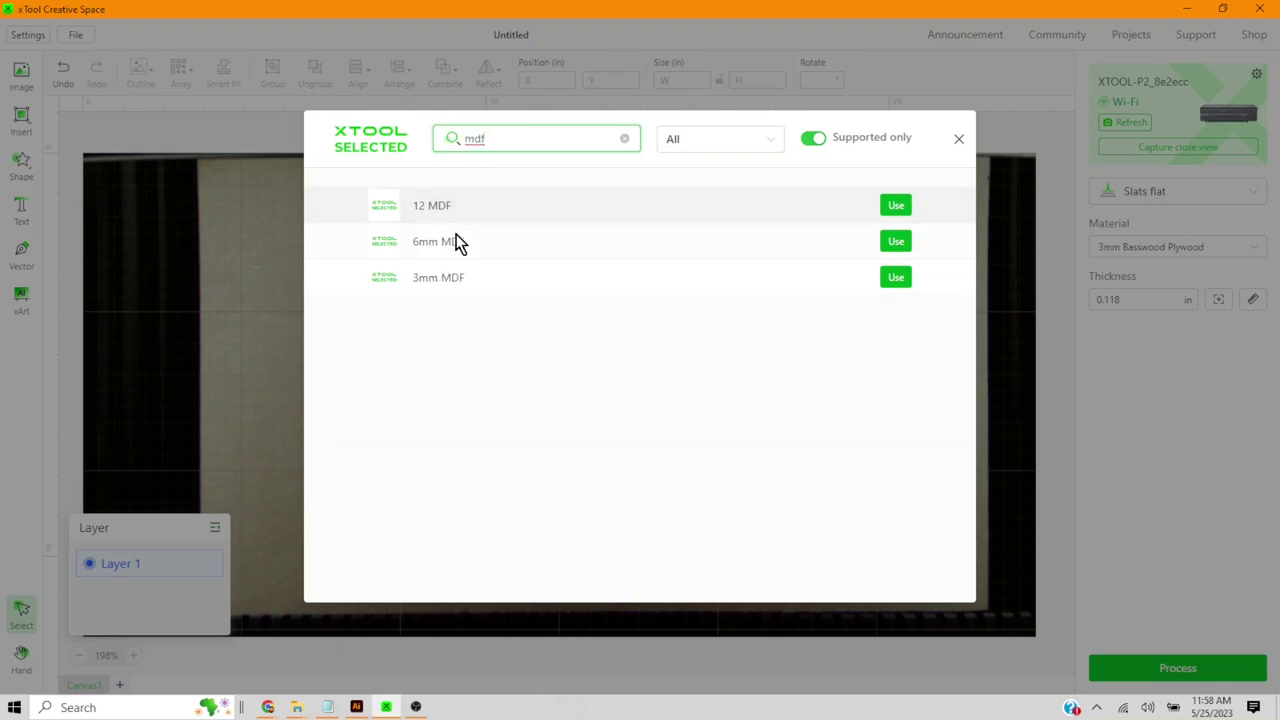
{"action": "left_click", "coordinate": [908, 243]}
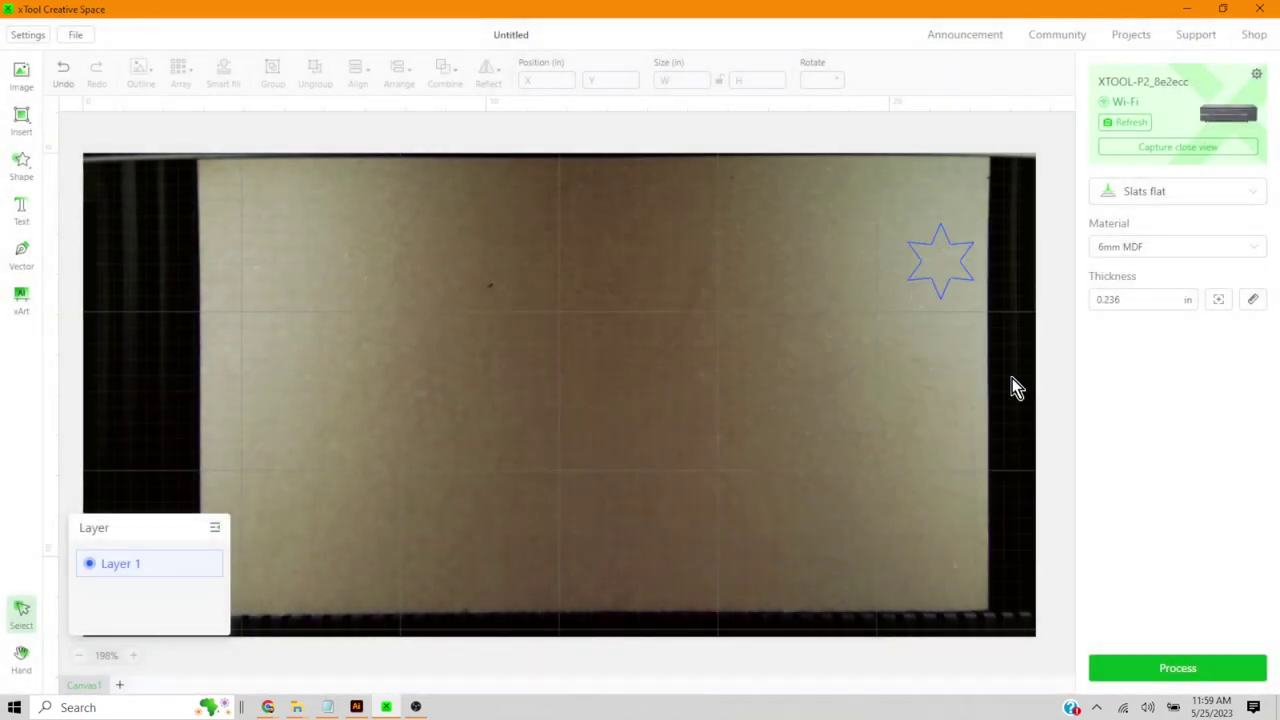
Process the star cut in 6mm MDF and close the job after it completes in 00:00:32
{"action": "left_click", "coordinate": [1190, 668]}
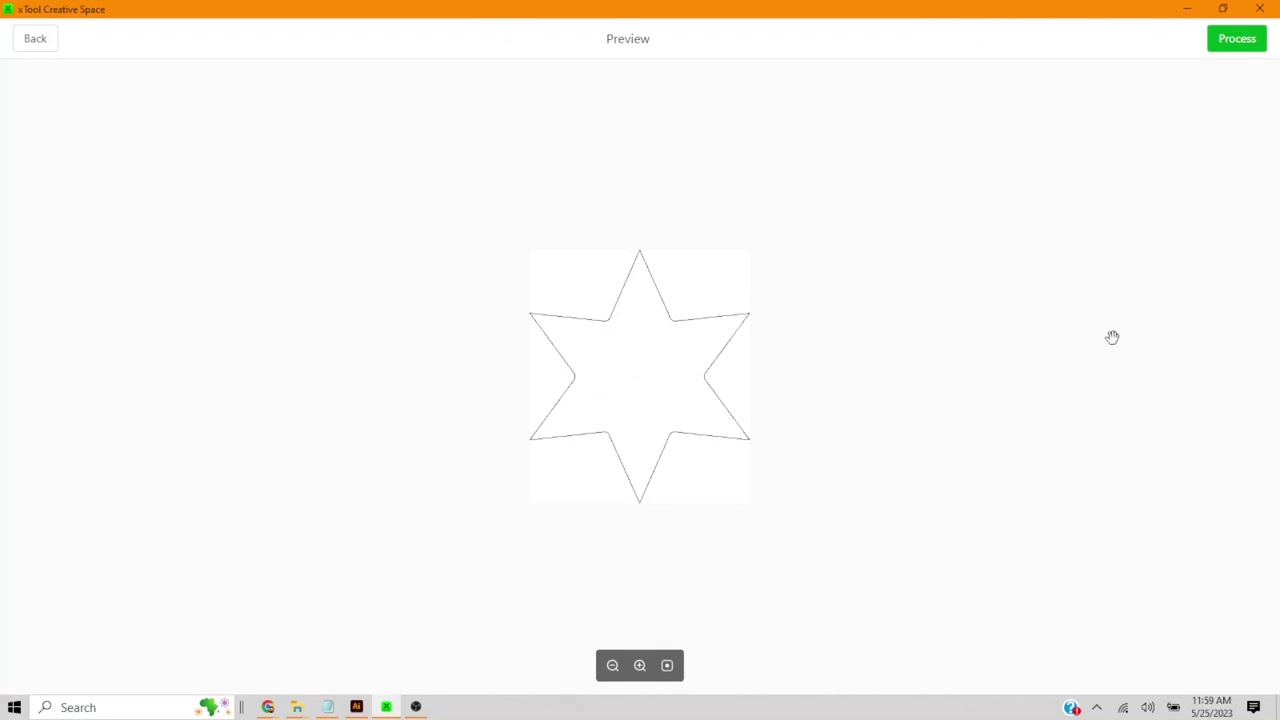
{"action": "left_click", "coordinate": [1221, 47]}
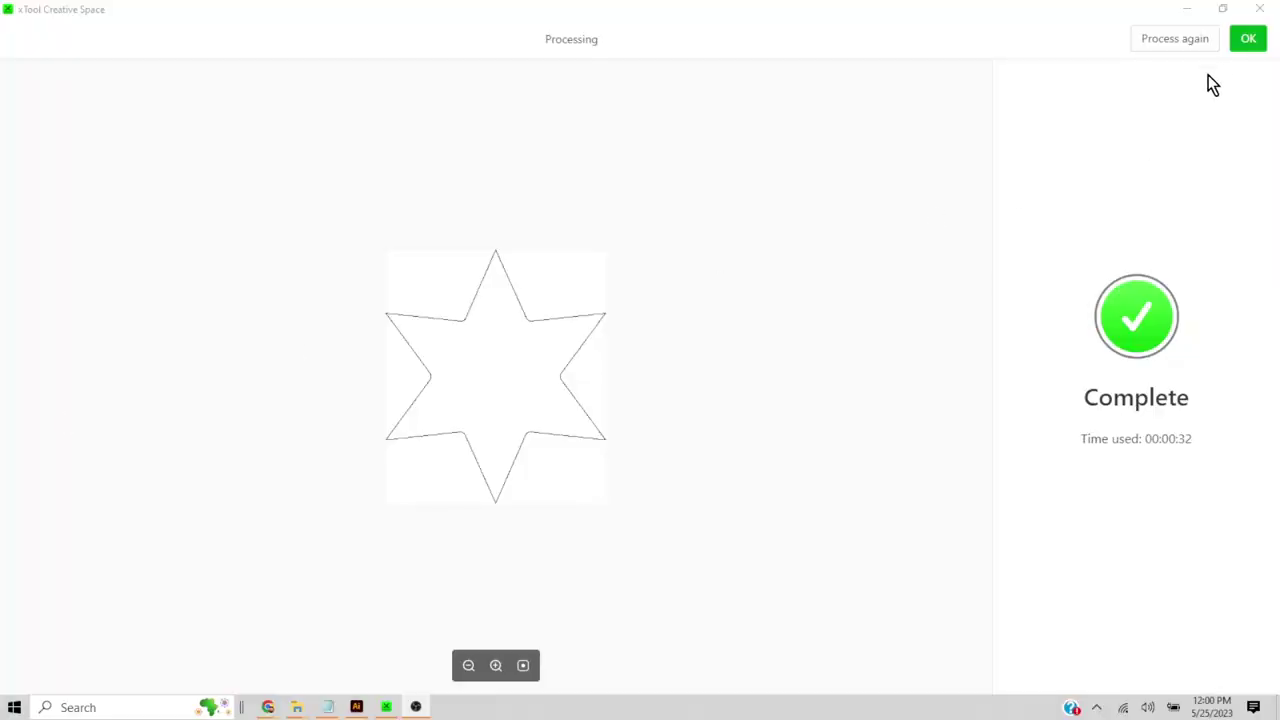
{"action": "left_click", "coordinate": [1245, 42]}
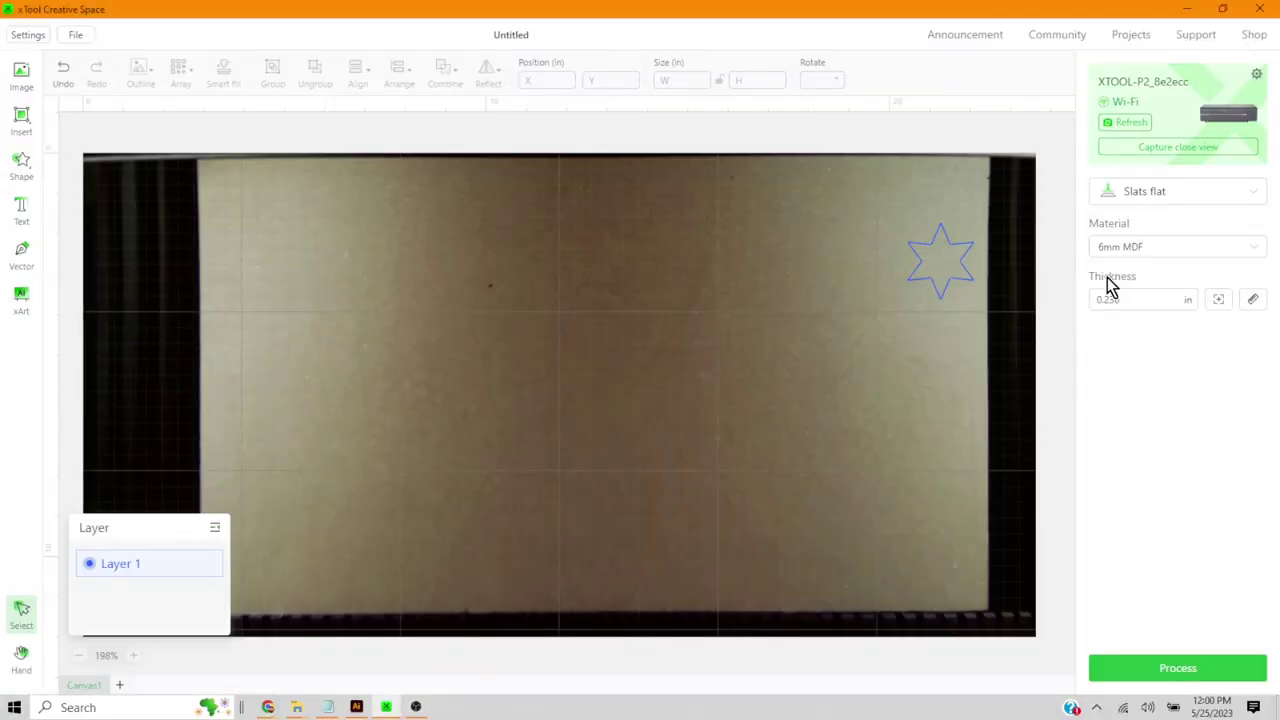
Lower the star's cut speed to 10 mm/s at 100% power and check the preview
{"action": "left_click", "coordinate": [971, 284]}
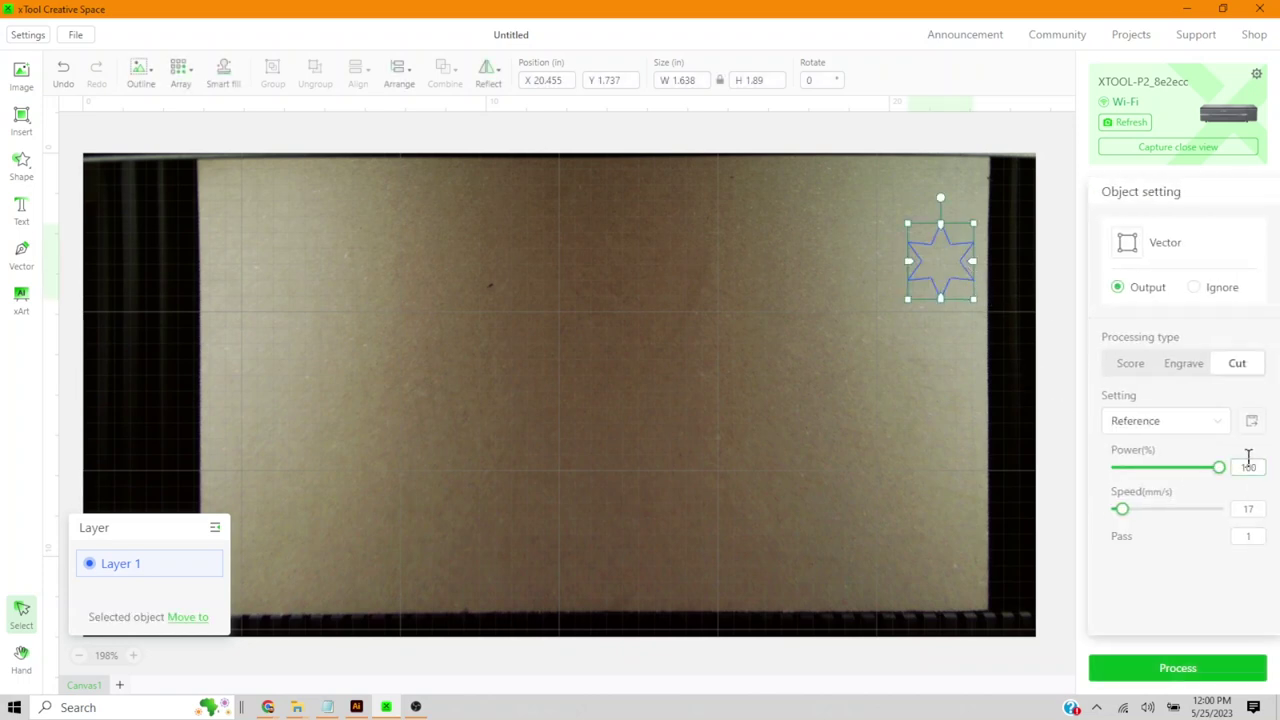
{"action": "mouse_move", "coordinate": [1125, 514]}
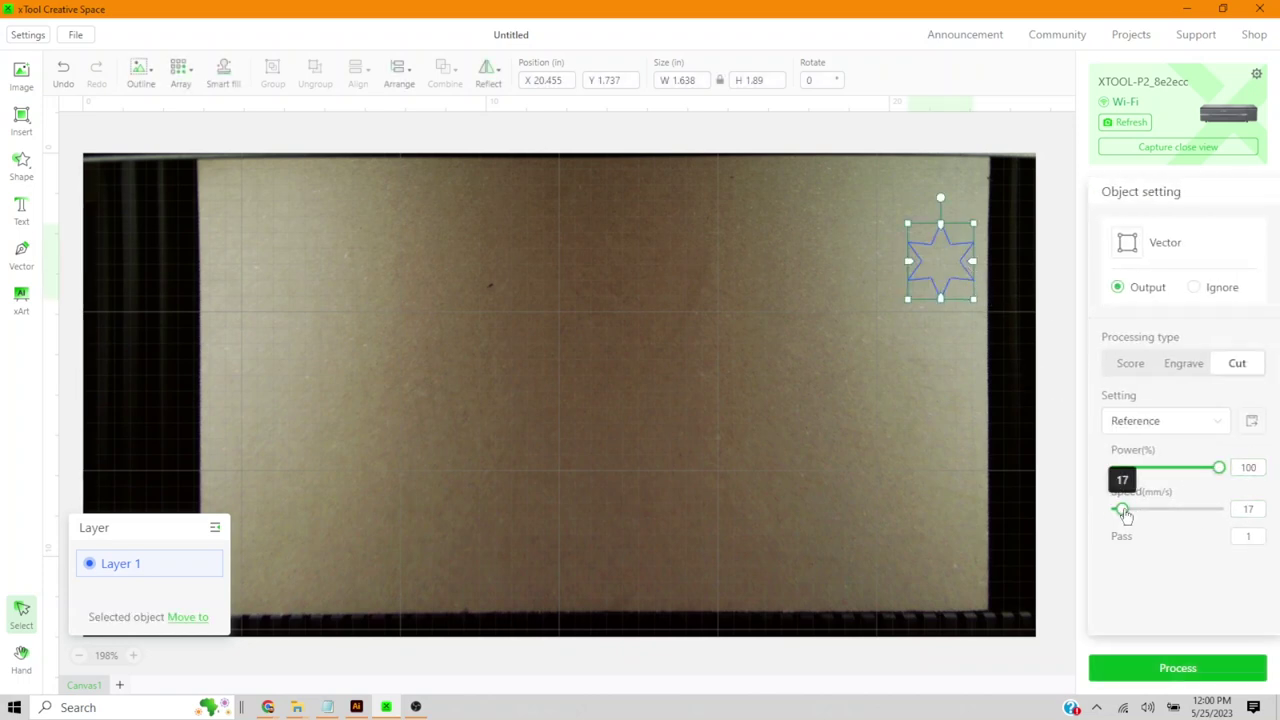
{"action": "left_click_drag", "start_coordinate": [1124, 514], "coordinate": [1123, 514]}
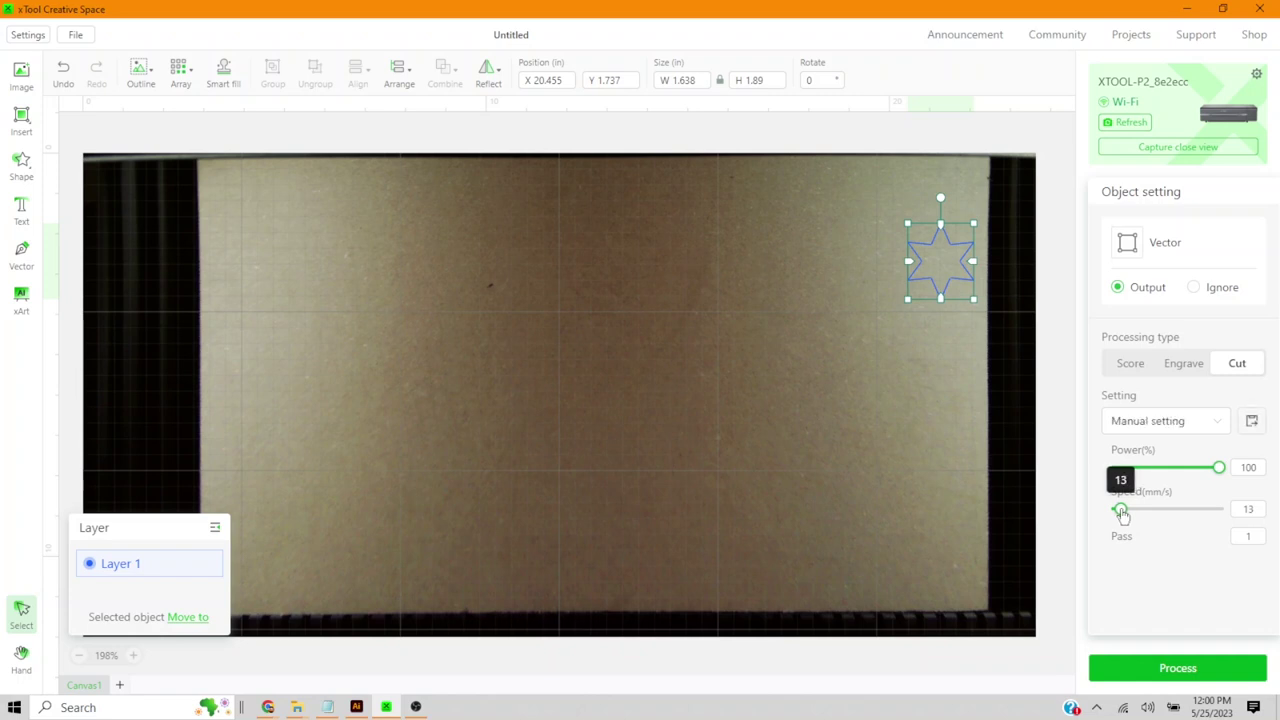
{"action": "left_click_drag", "start_coordinate": [1122, 514], "coordinate": [1121, 514]}
{"action": "left_click", "coordinate": [1254, 510]}
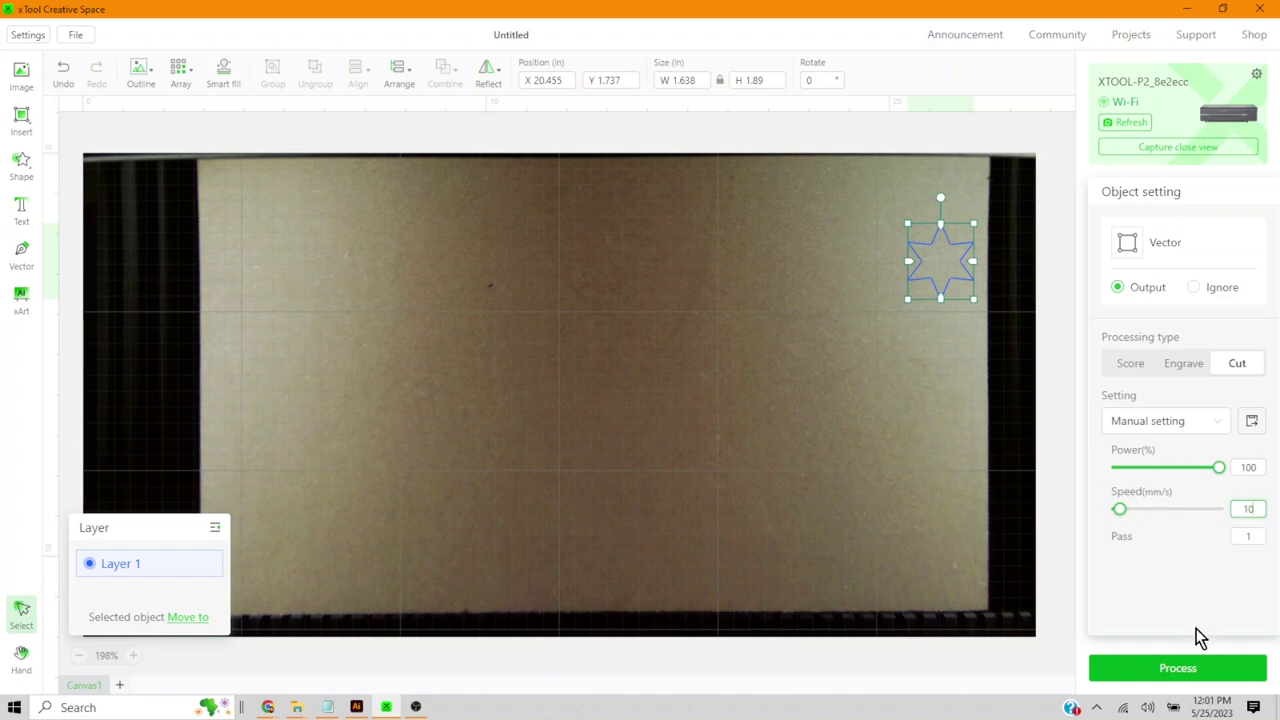
{"action": "left_click", "coordinate": [1196, 664]}
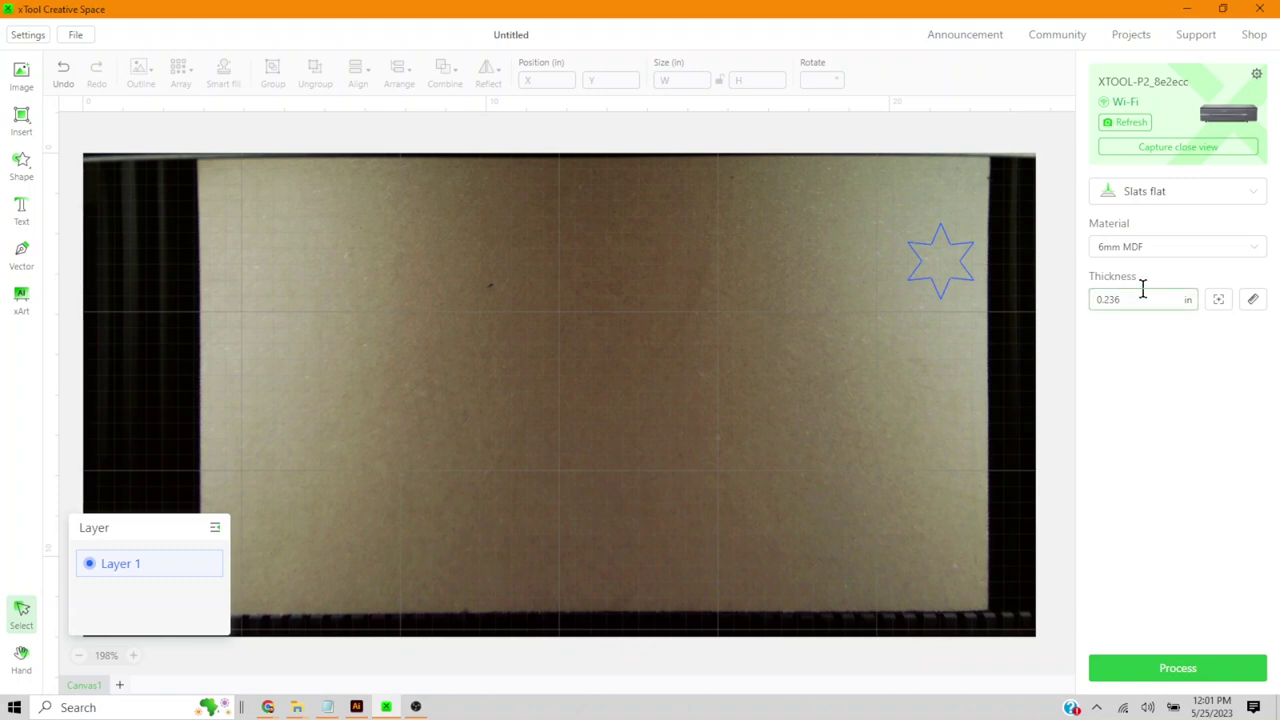
Using a refreshed close-view capture, position the star below the earlier MDF cutout and open the preview
{"action": "key", "text": "ctrl+a"}
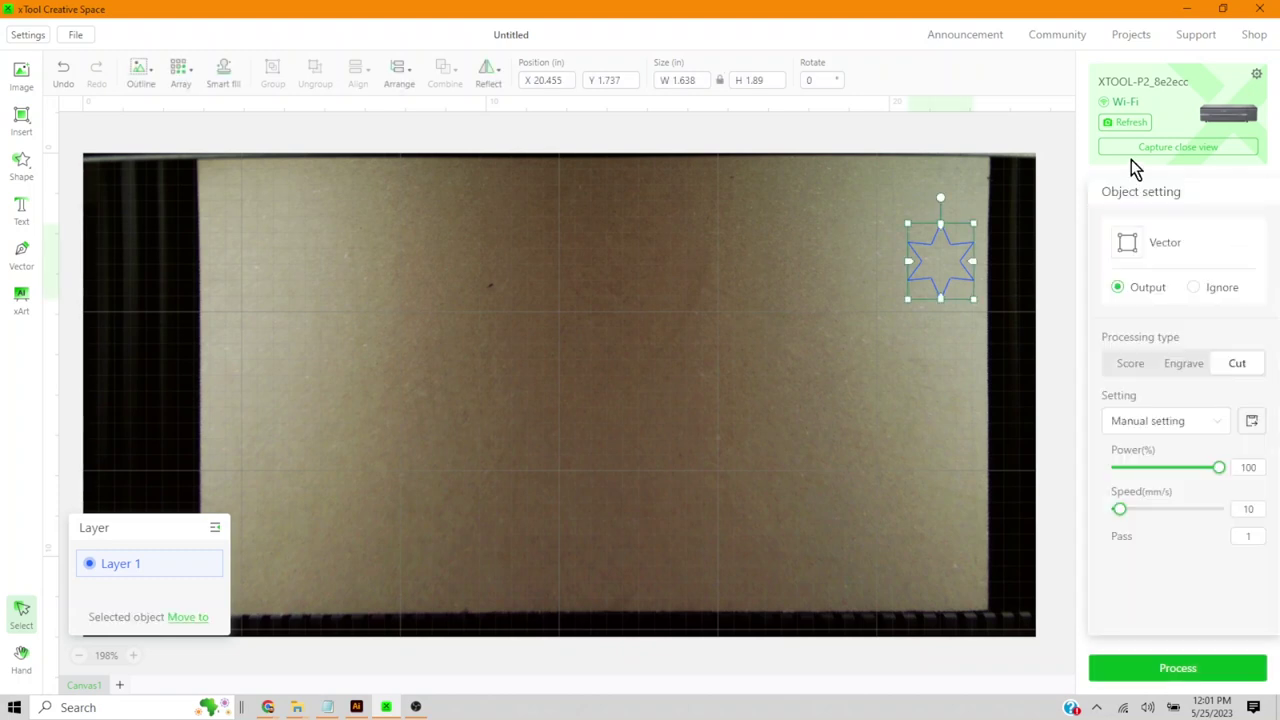
{"action": "left_click", "coordinate": [1128, 123]}
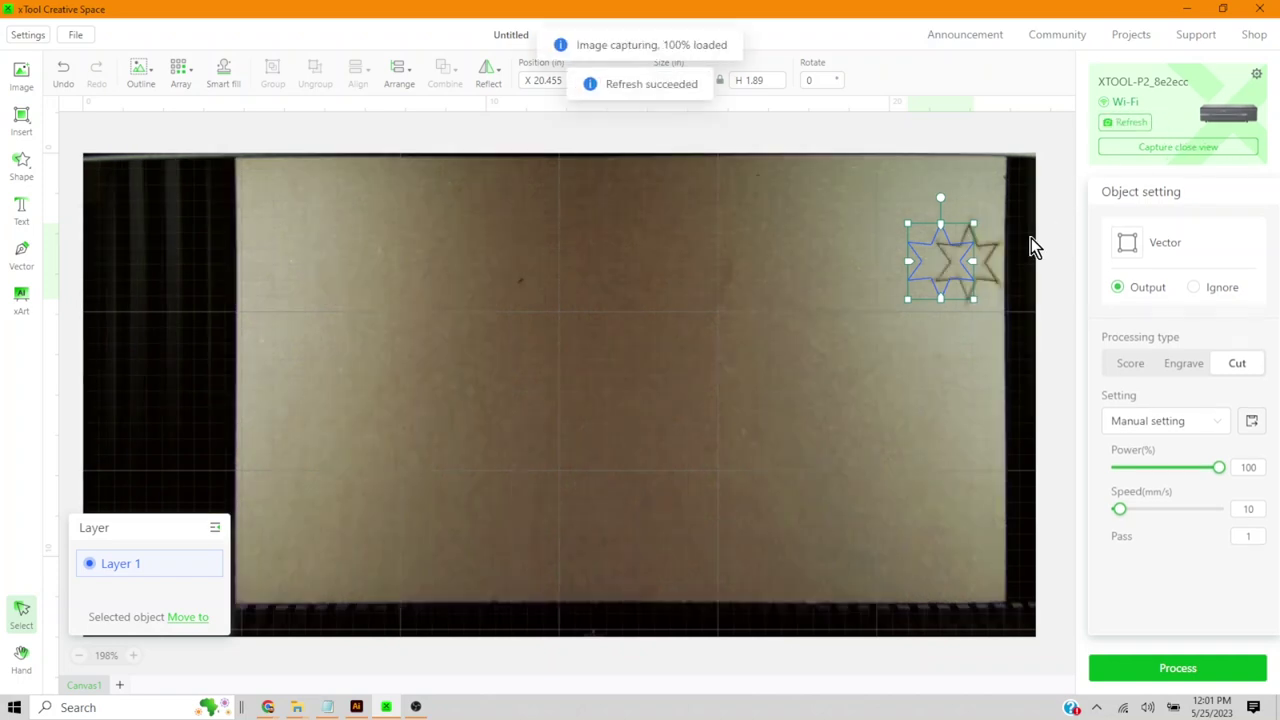
{"action": "left_click_drag", "start_coordinate": [951, 251], "coordinate": [958, 320]}
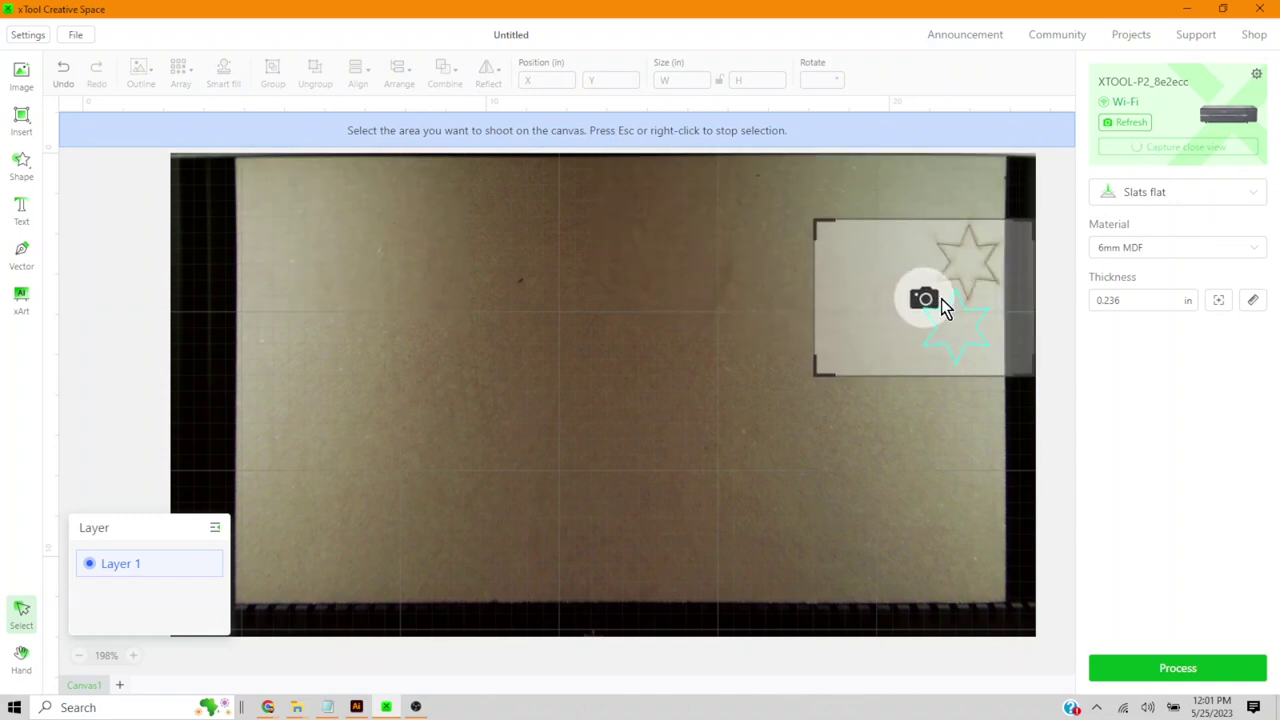
{"action": "left_click", "coordinate": [956, 291]}
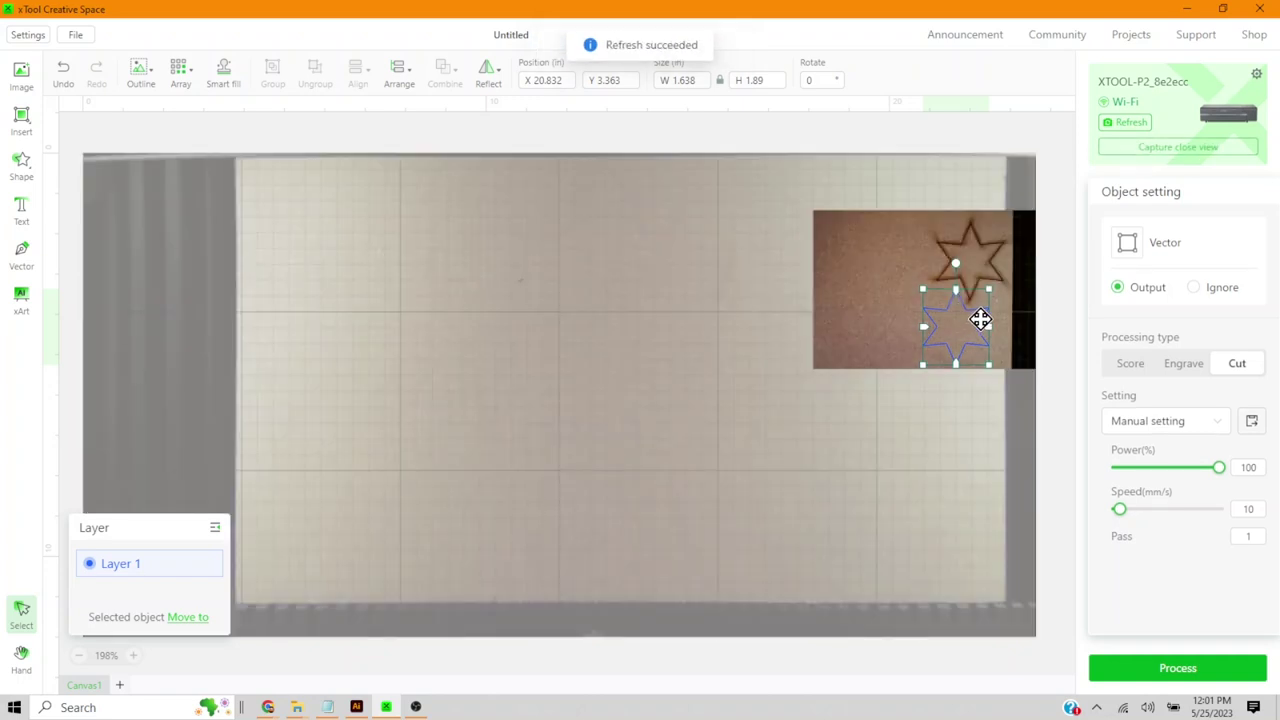
{"action": "left_click", "coordinate": [133, 655]}
{"action": "left_click", "coordinate": [133, 655]}
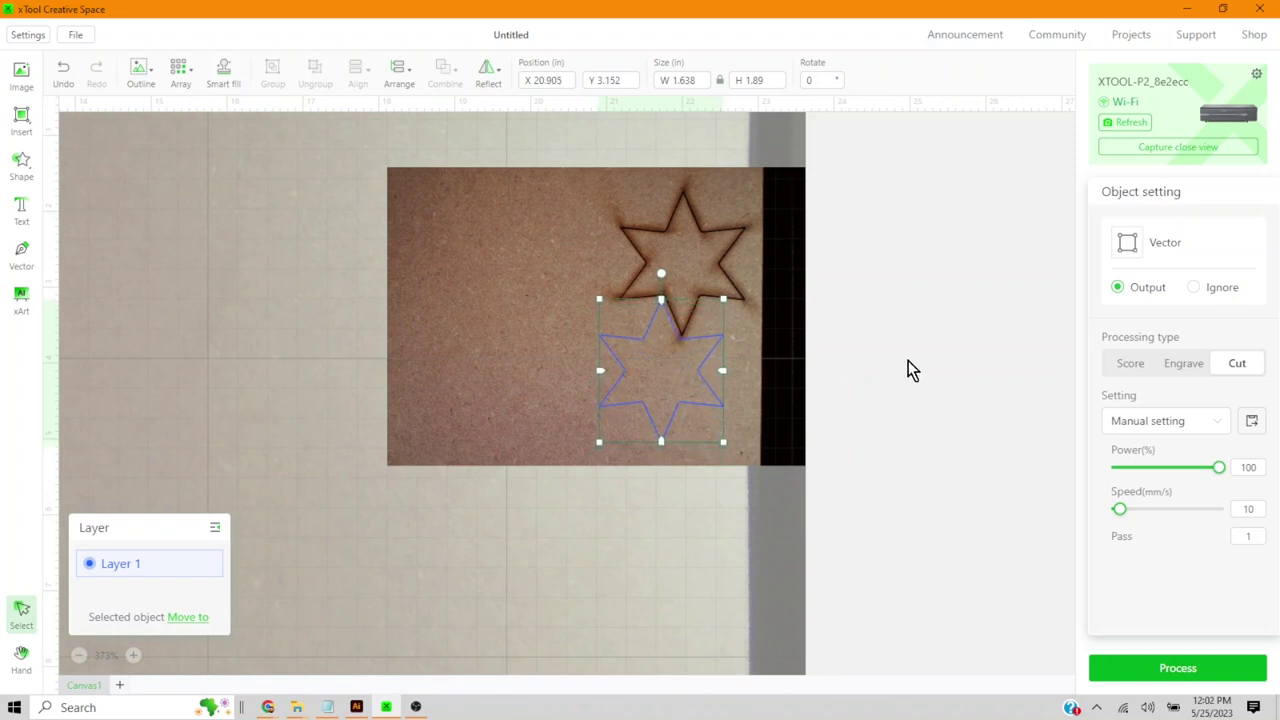
{"action": "left_click", "coordinate": [1185, 670]}
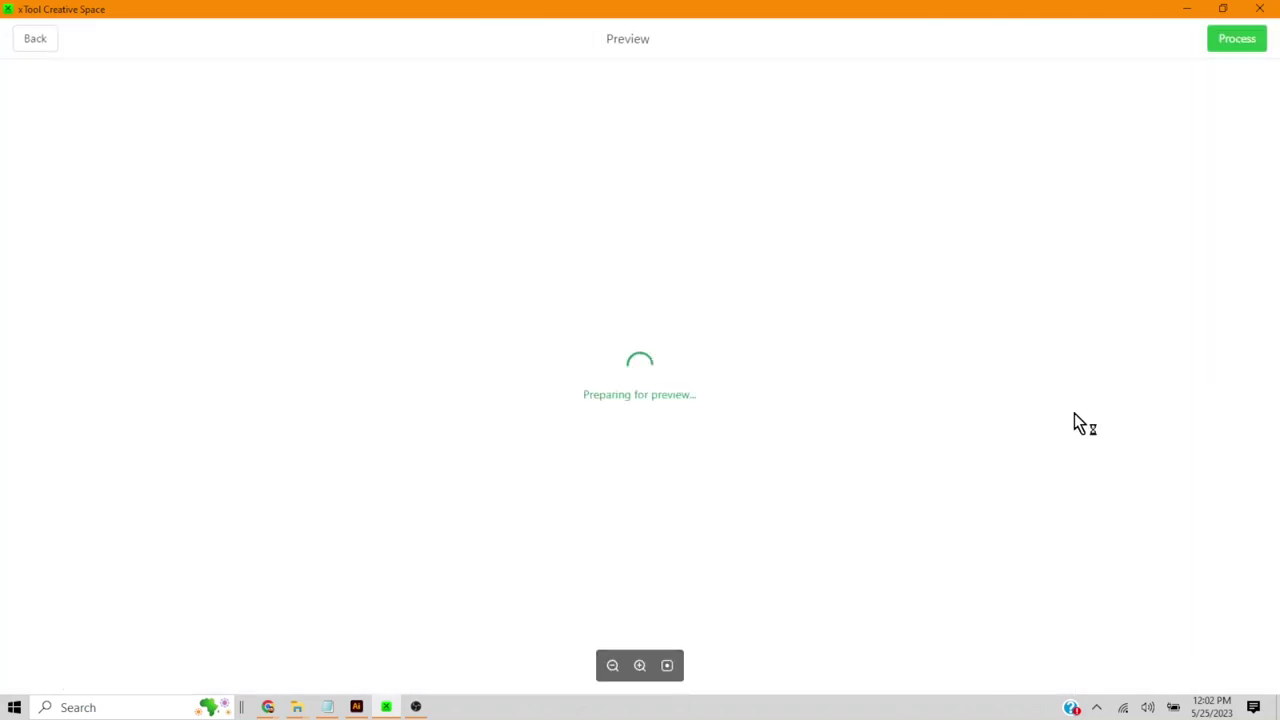
Start cutting the second star from the Preview page
{"action": "left_click", "coordinate": [1240, 45]}
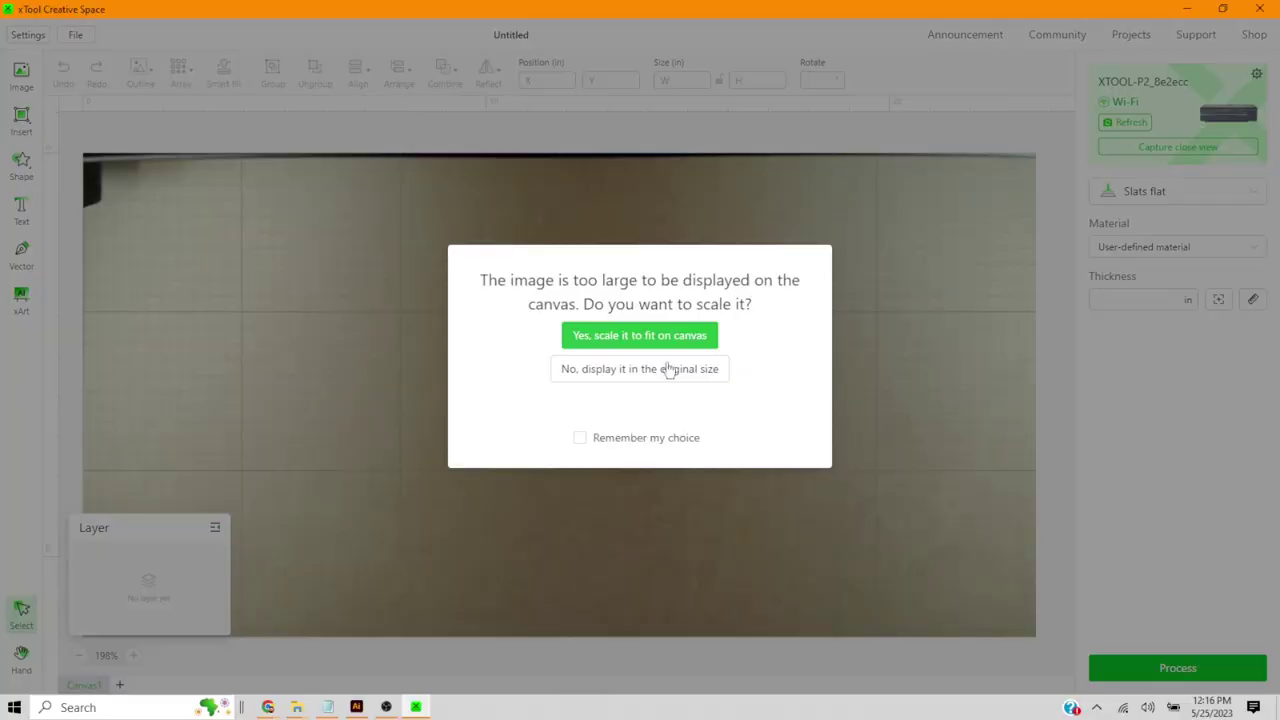
Place the Dogs Welcome sign at original size and rotate its right piece 90°
{"action": "left_click", "coordinate": [668, 370]}
{"action": "scroll", "coordinate": [689, 414], "scroll_direction": "down", "scroll_amount": 2}
{"action": "scroll", "coordinate": [612, 174], "scroll_direction": "down", "scroll_amount": 2}
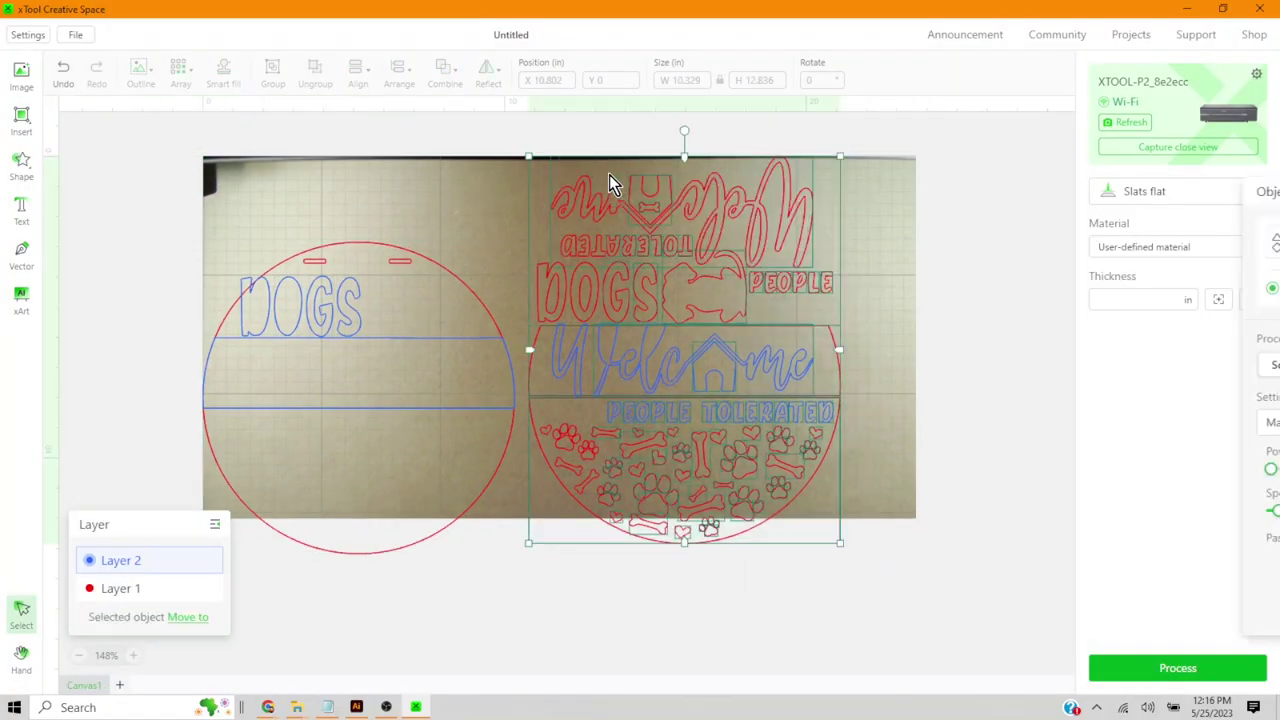
{"action": "left_click", "coordinate": [524, 169]}
{"action": "left_click_drag", "start_coordinate": [689, 134], "coordinate": [858, 345]}
Move the left DOGS circle group up the board and nudge it slightly right
{"action": "left_click", "coordinate": [354, 293]}
{"action": "right_click", "coordinate": [354, 293]}
{"action": "left_click_drag", "start_coordinate": [322, 296], "coordinate": [397, 287]}
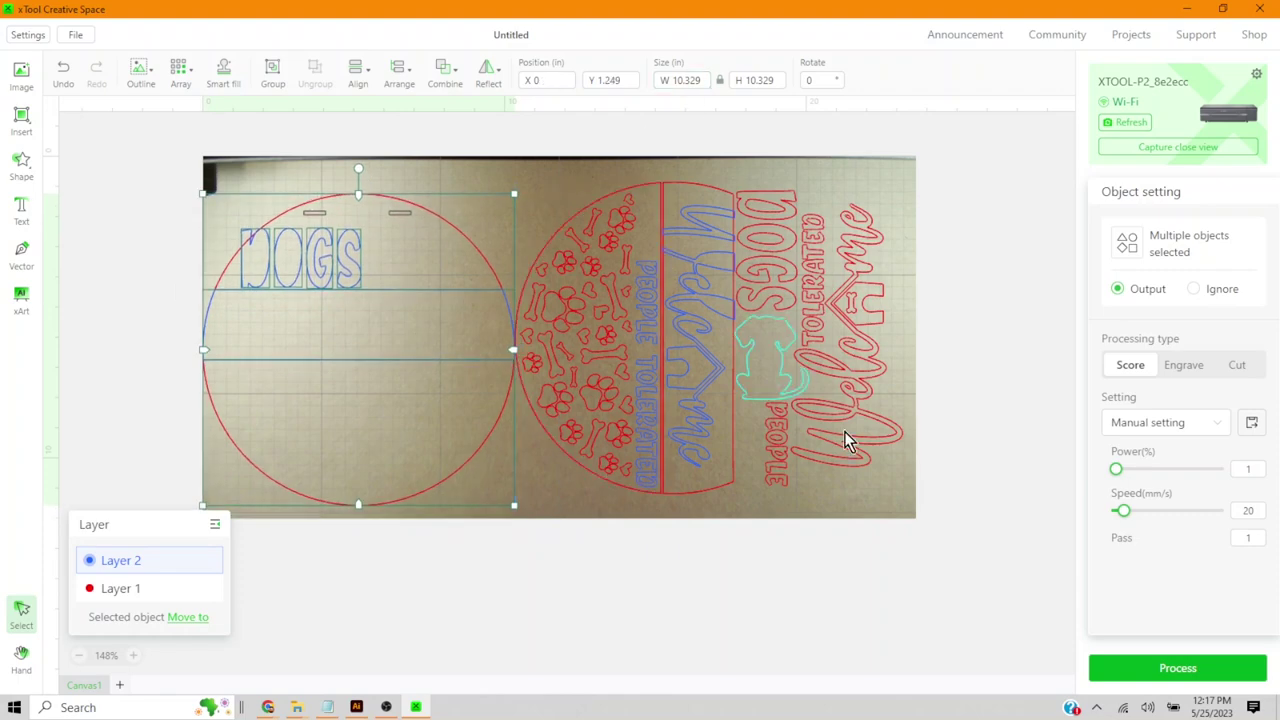
{"action": "key", "text": "Right"}
{"action": "key", "text": "Right"}
{"action": "key", "text": "Right"}
{"action": "key", "text": "Right"}
Select the red layer's objects for cutting and the blue layer's for scoring
{"action": "left_click", "coordinate": [118, 588]}
{"action": "left_click", "coordinate": [274, 523]}
{"action": "key", "text": "ctrl+z"}
{"action": "key", "text": "Escape"}
{"action": "left_click", "coordinate": [1216, 250]}
{"action": "left_click", "coordinate": [133, 582]}
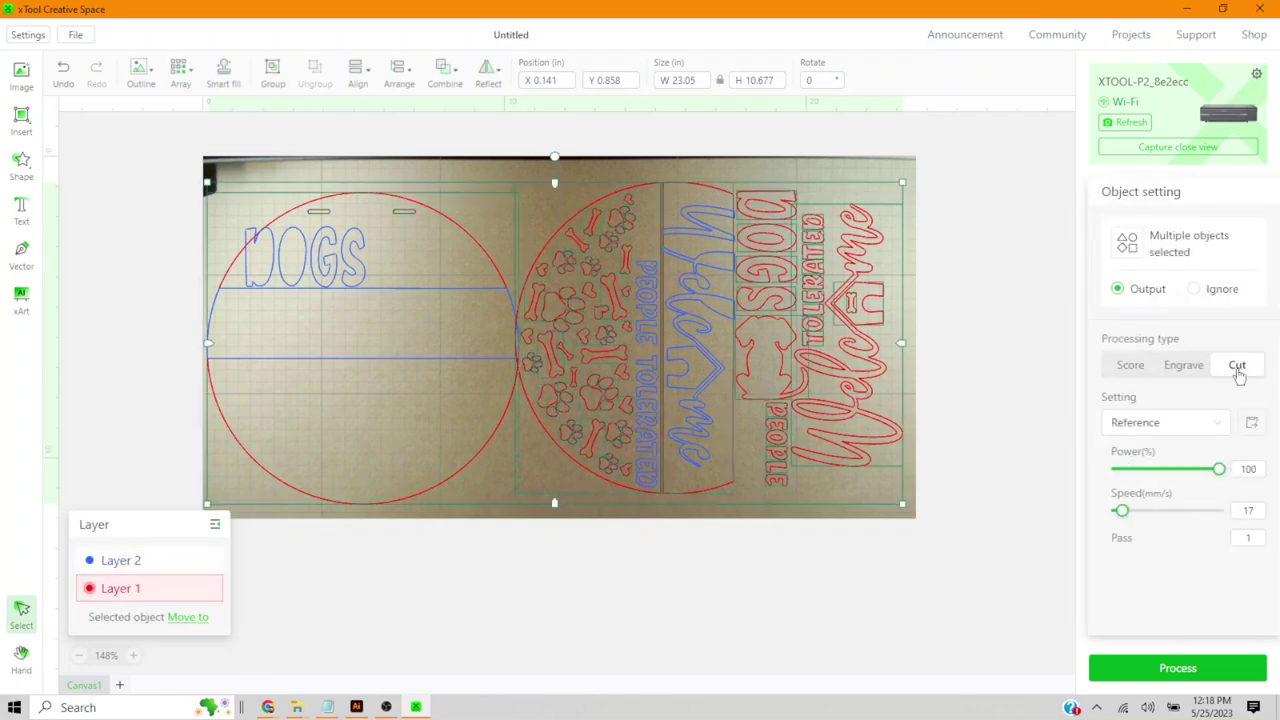
{"action": "left_click", "coordinate": [121, 560]}
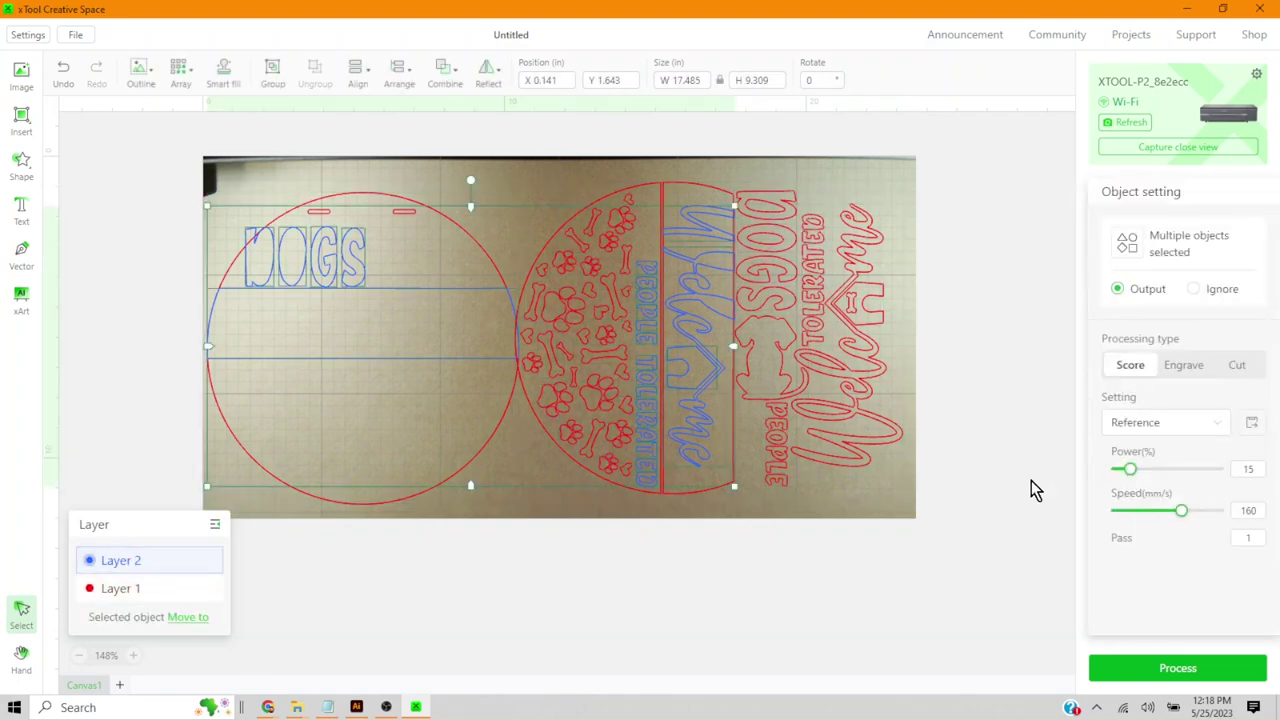
{"action": "left_click_drag", "start_coordinate": [1008, 492], "coordinate": [527, 186]}
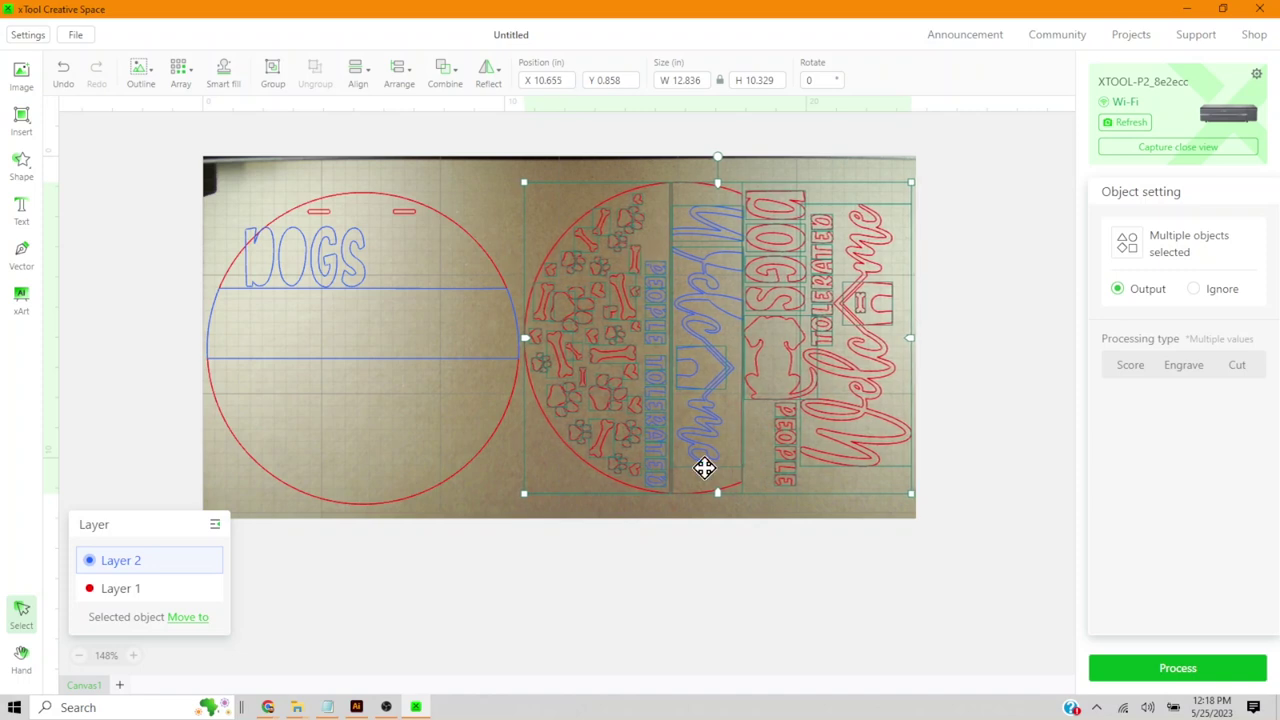
{"action": "left_click_drag", "start_coordinate": [528, 510], "coordinate": [212, 168]}
Clear the selection and open the Dogs Welcome sign job preview
{"action": "left_click", "coordinate": [1062, 452]}
{"action": "left_click", "coordinate": [1177, 668]}
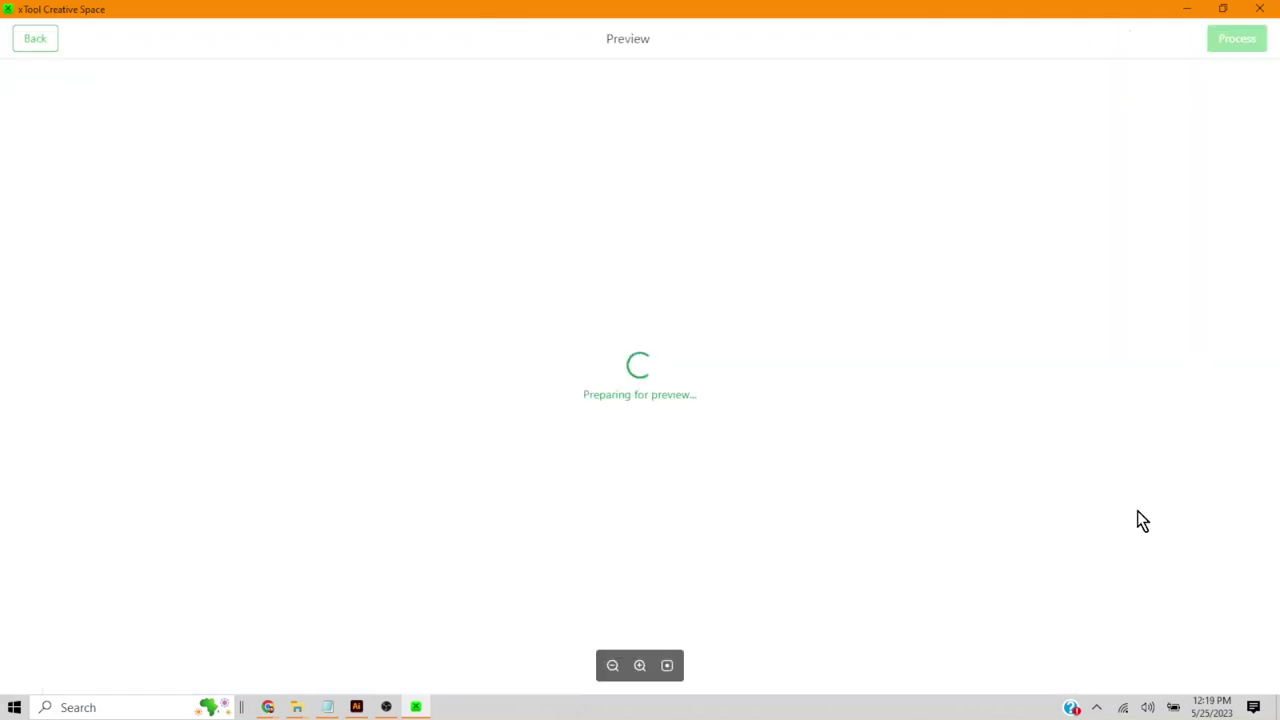